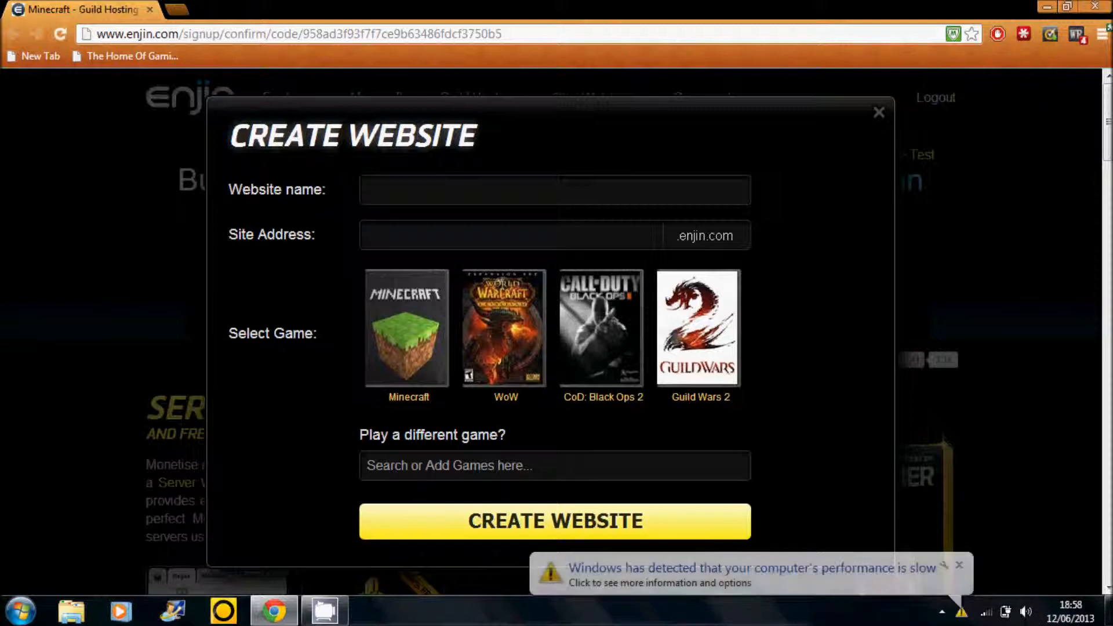
# - Create a website named "Youtube Test" with the address youtubetesting.enjin.com and mark it as not game related
pyautogui.click(959, 566)
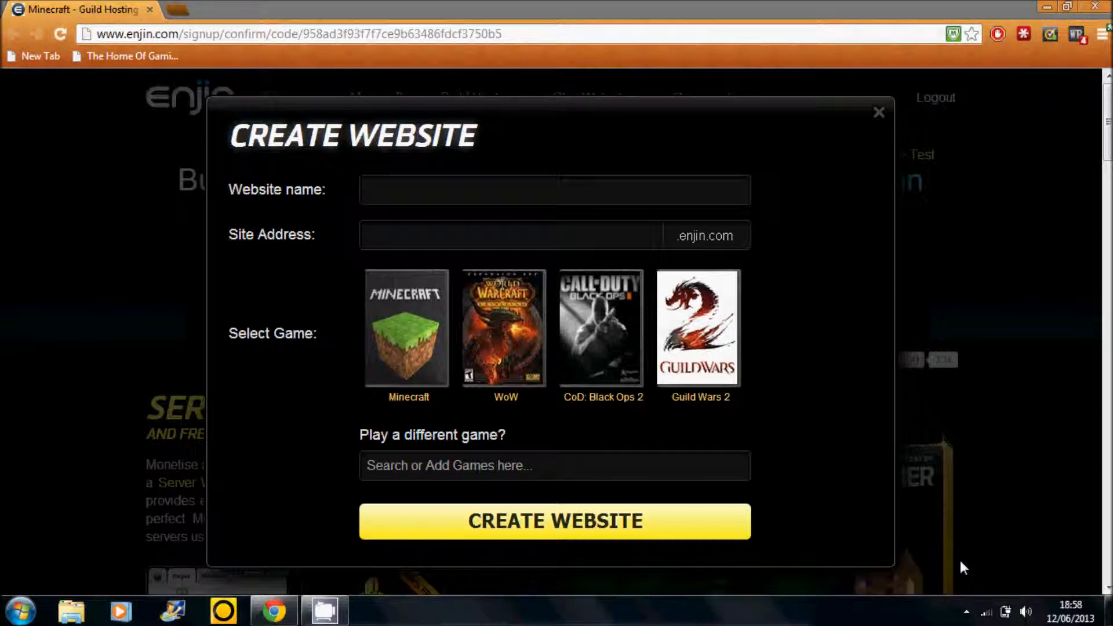
pyautogui.click(488, 185)
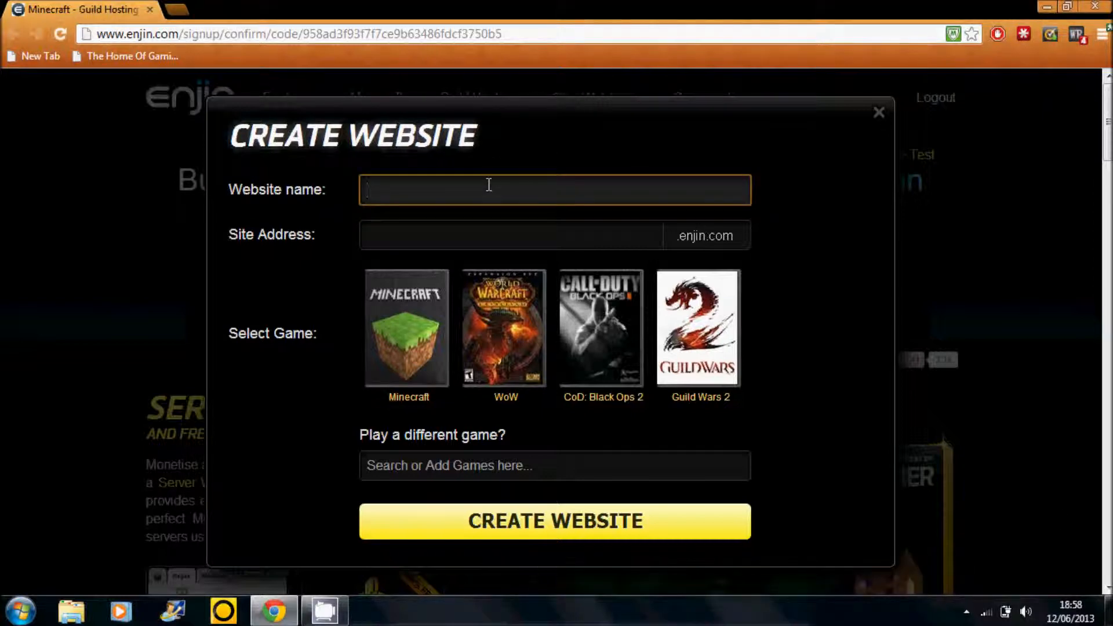
pyautogui.write('You')
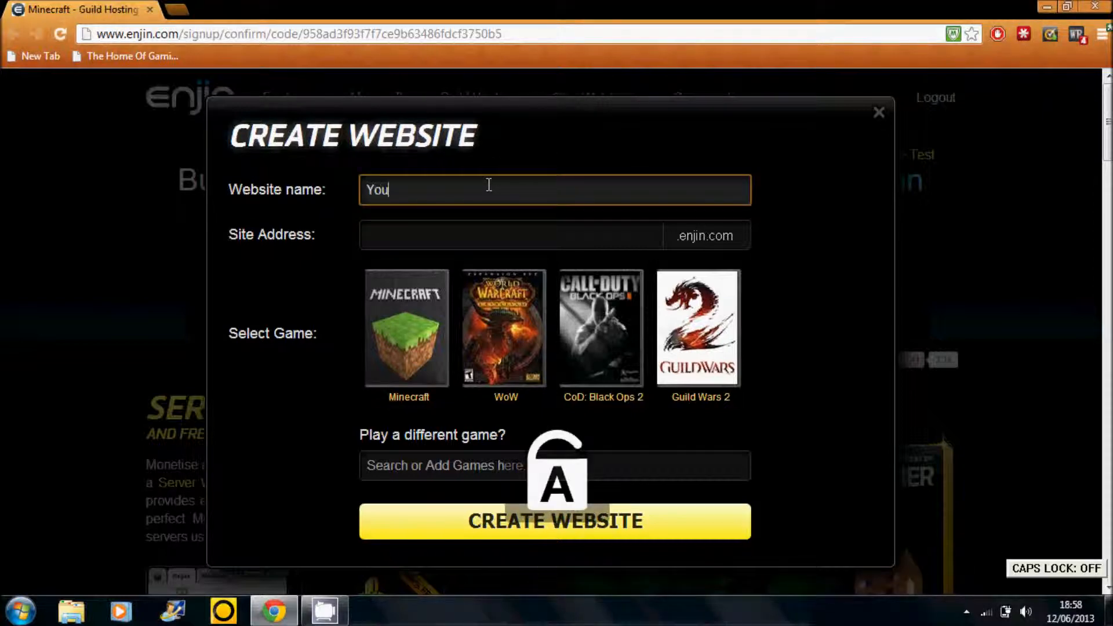
pyautogui.write('tube Test')
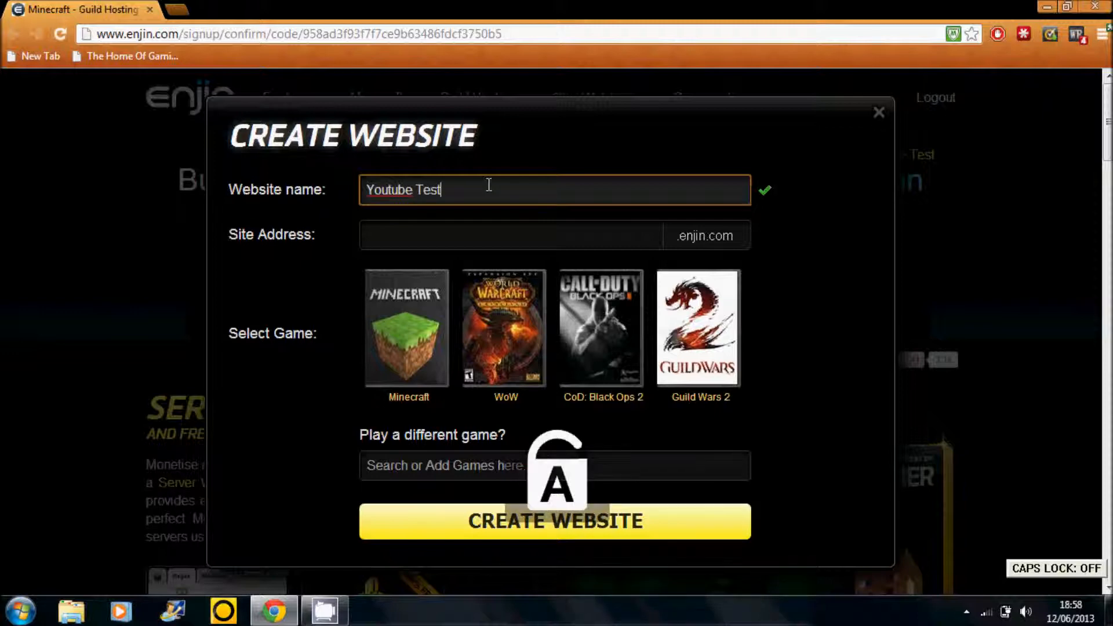
pyautogui.press('Tab')
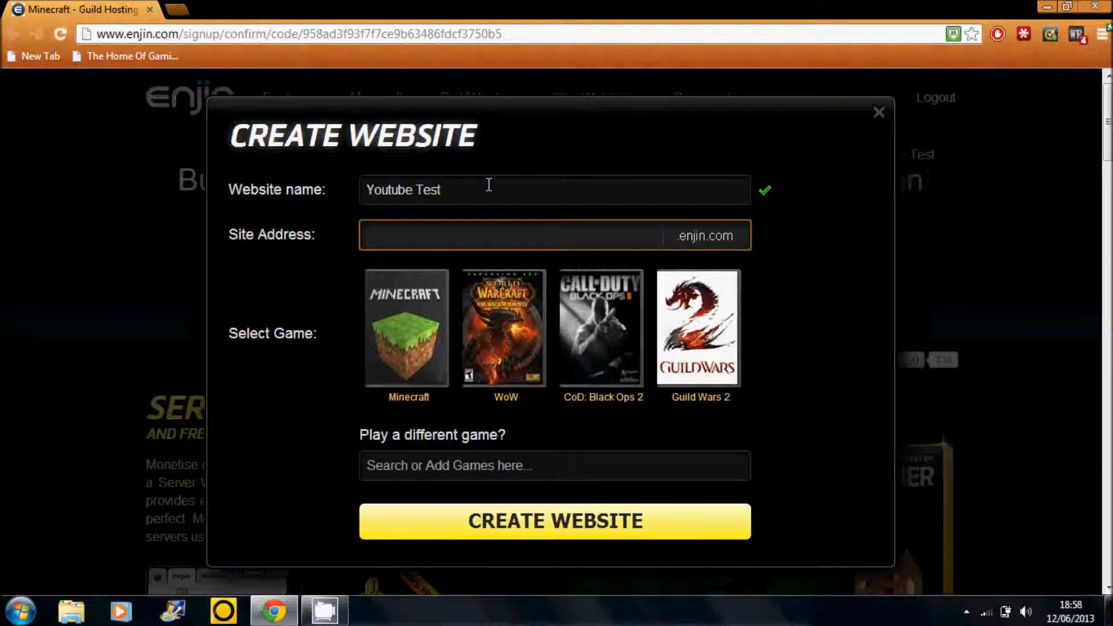
pyautogui.write('youtubetesting')
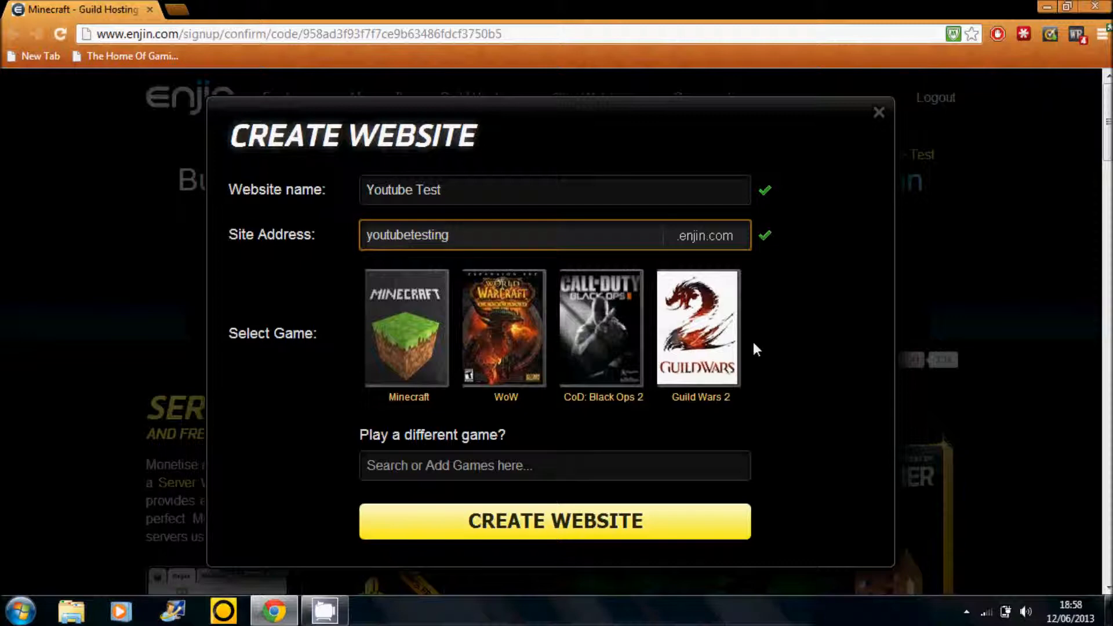
pyautogui.click(659, 515)
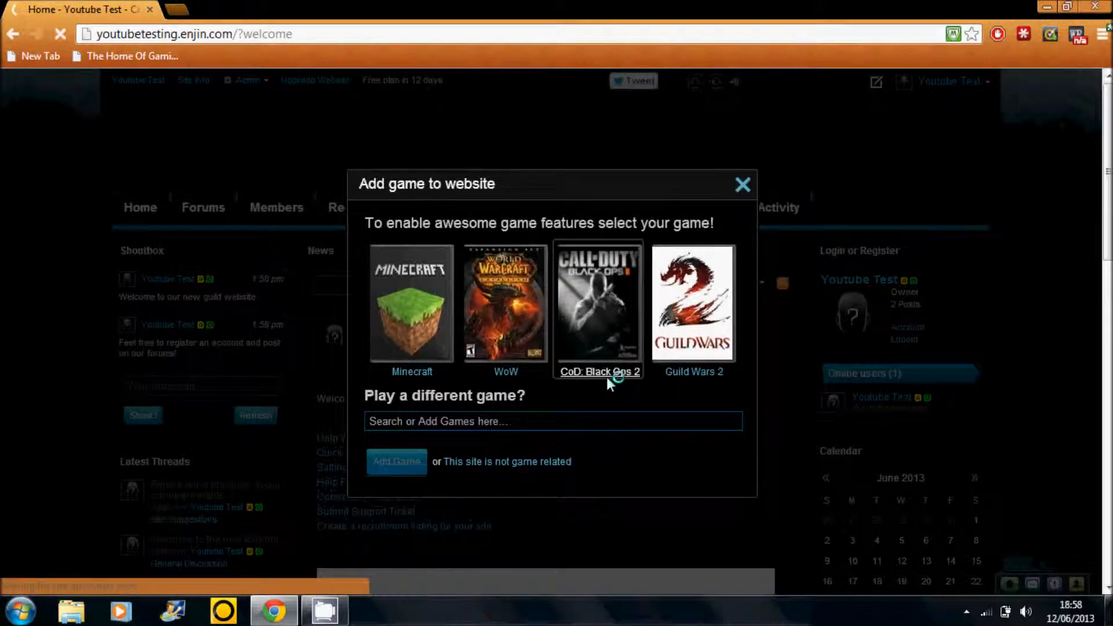
pyautogui.click(539, 462)
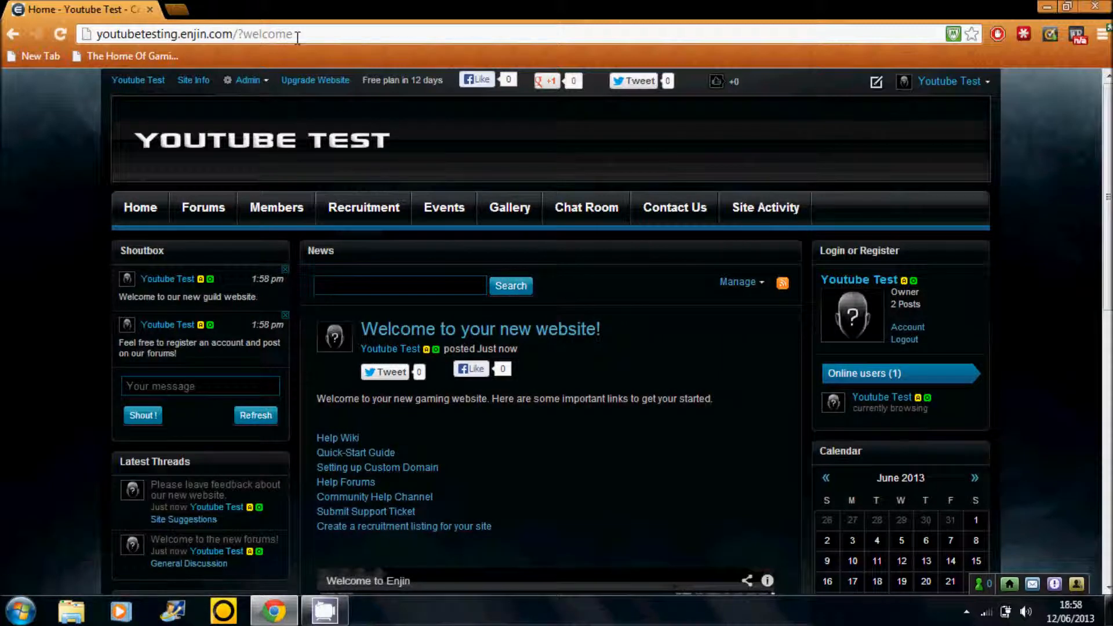
# - Highlight the new site's web address, youtubetesting.enjin.com, to point it out
pyautogui.moveTo(232, 35); pyautogui.dragTo(100, 35)
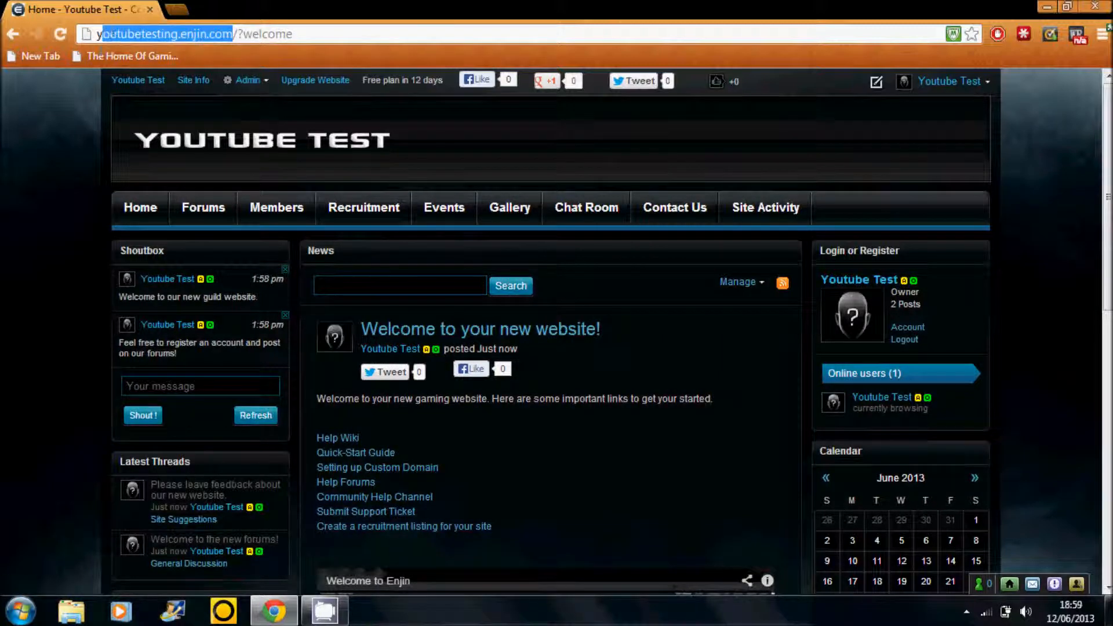
pyautogui.click(53, 137)
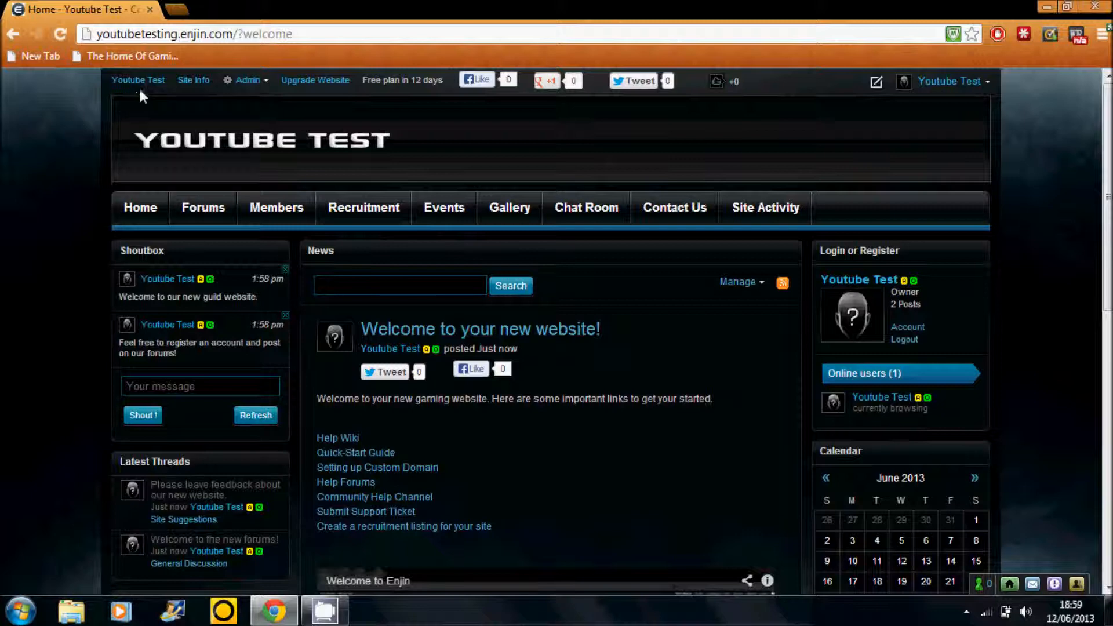
# - Open the site's admin panel and go to the layout editor for its pages
pyautogui.moveTo(245, 87)
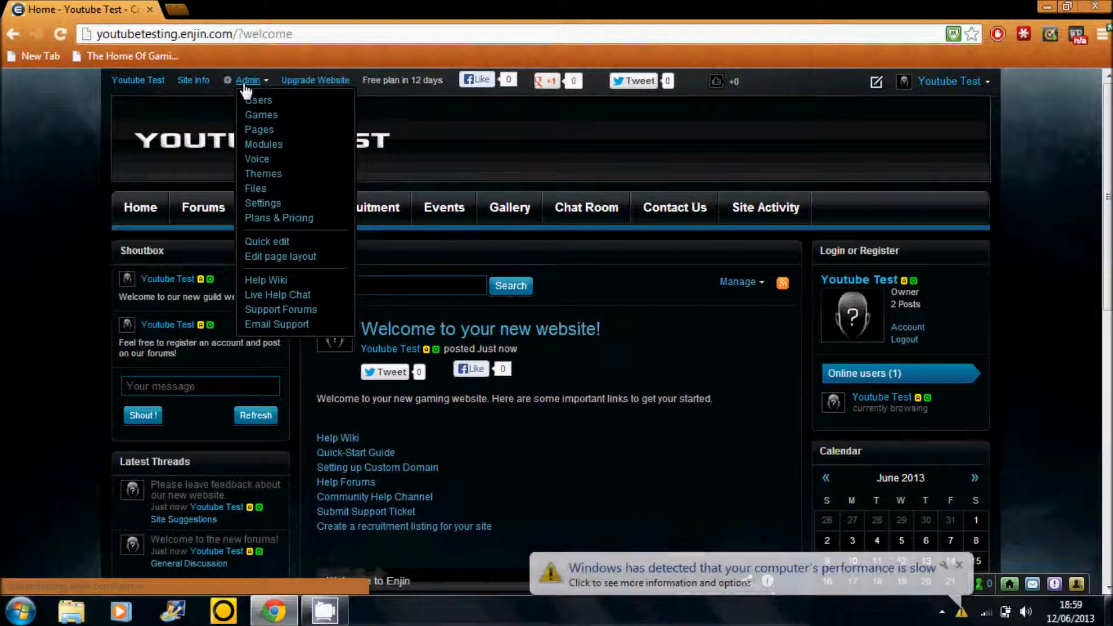
pyautogui.click(246, 86)
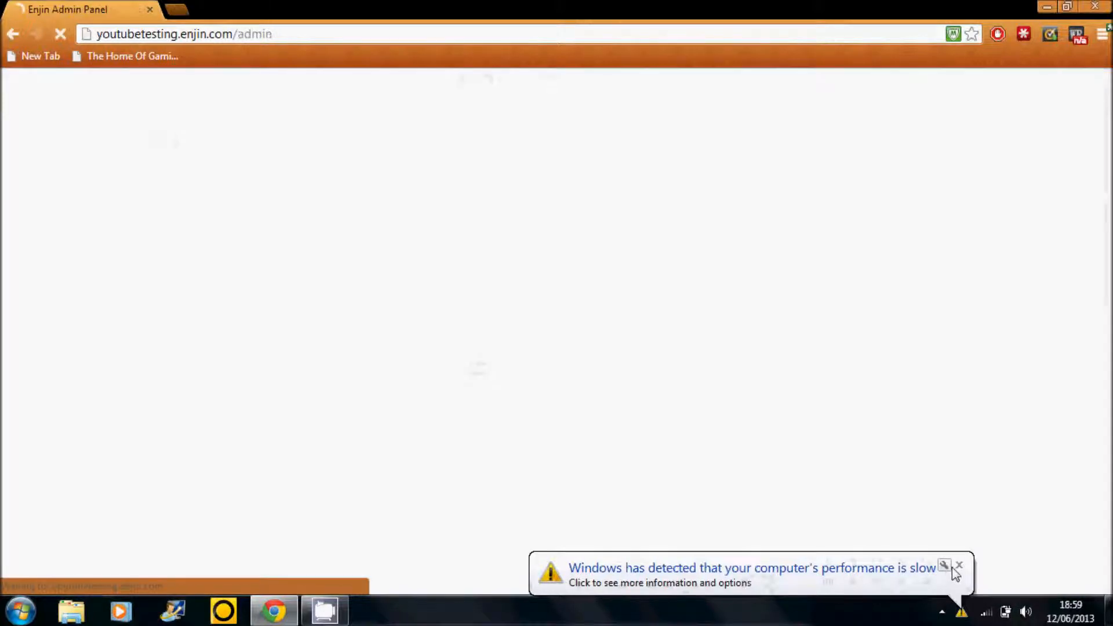
pyautogui.click(958, 565)
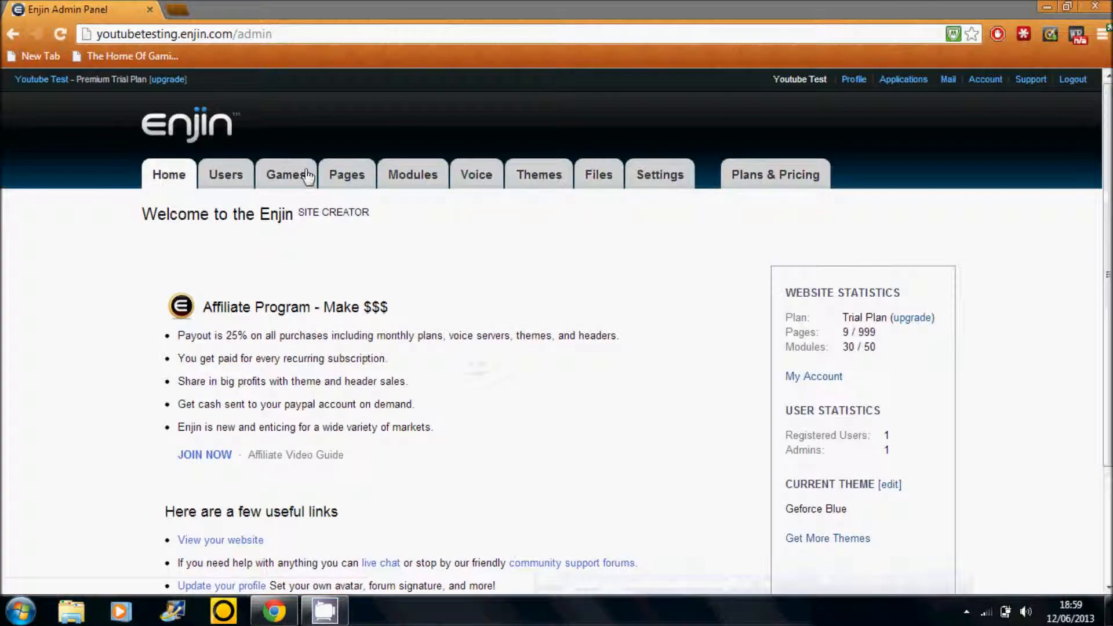
pyautogui.click(348, 178)
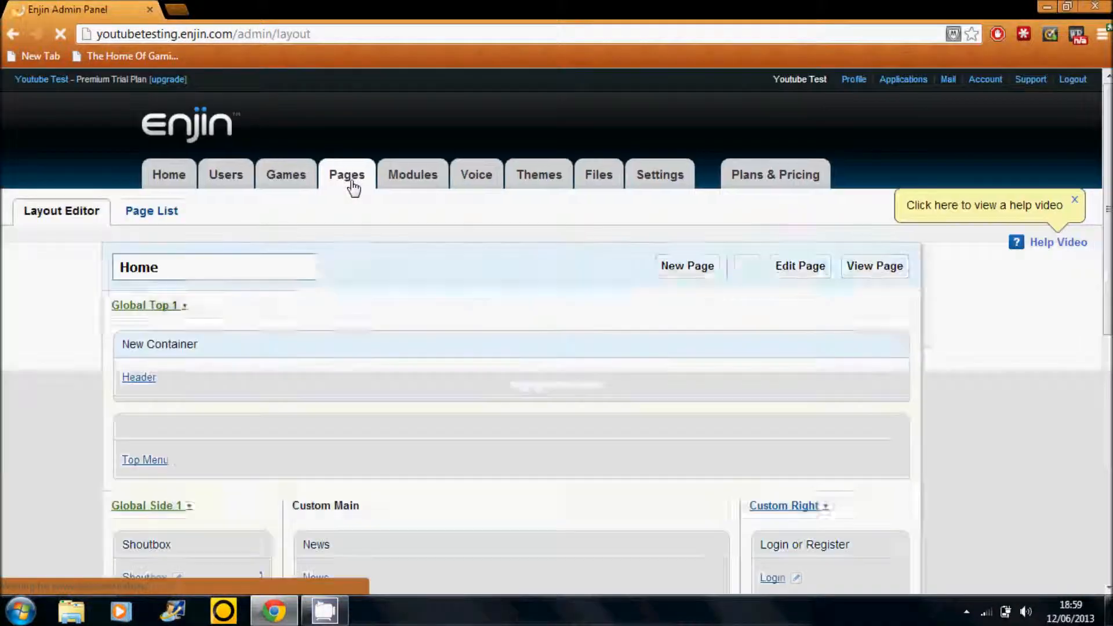
# - Delete the Latest Threads, Quick Links and Gaming News containers from the Global Side 1 area of the Home page
pyautogui.scroll(-7, 642, 373)
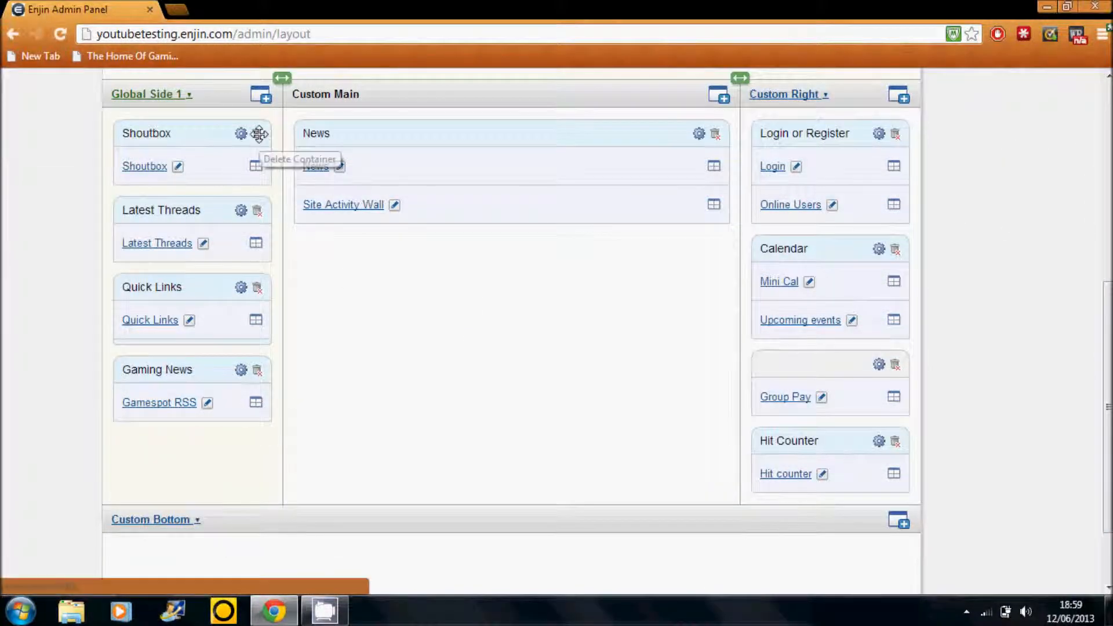
pyautogui.click(259, 213)
pyautogui.click(525, 369)
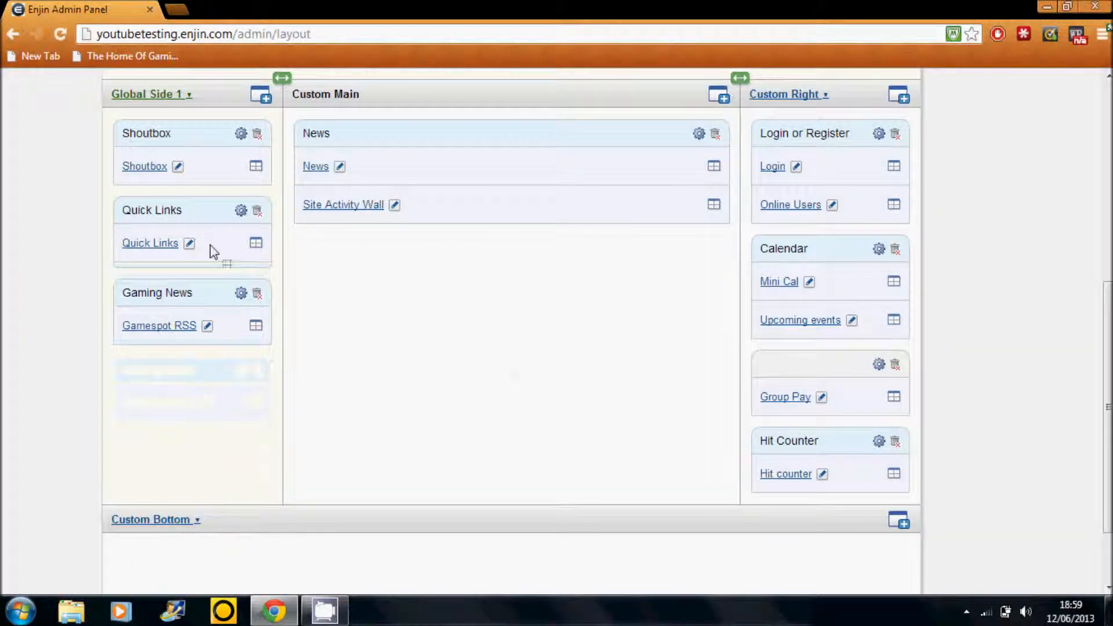
pyautogui.click(257, 210)
pyautogui.click(524, 367)
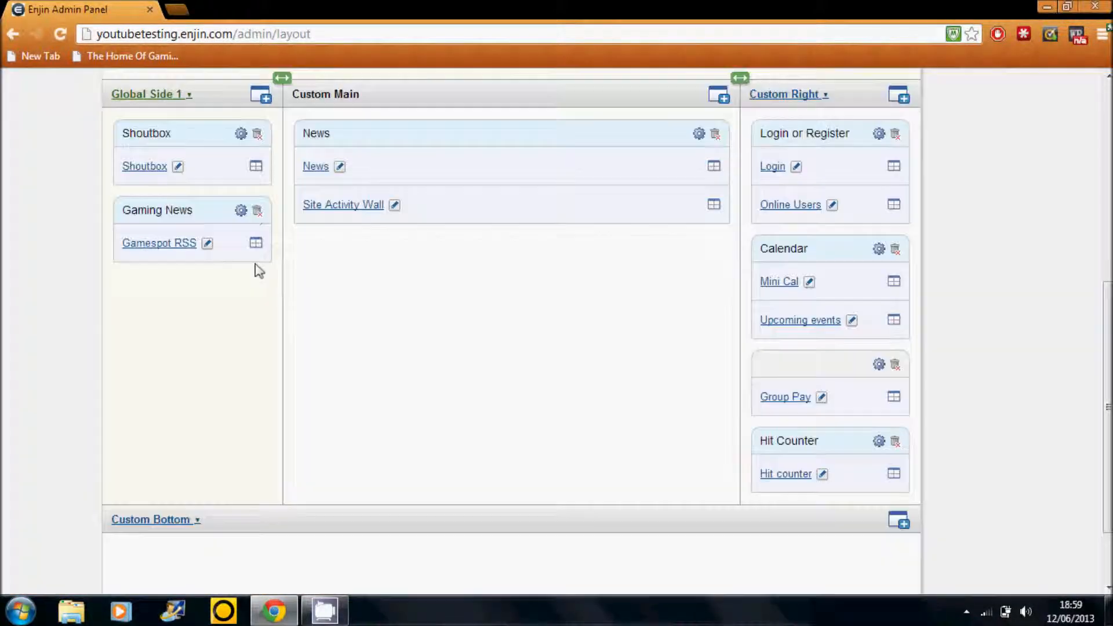
pyautogui.click(256, 211)
pyautogui.click(528, 371)
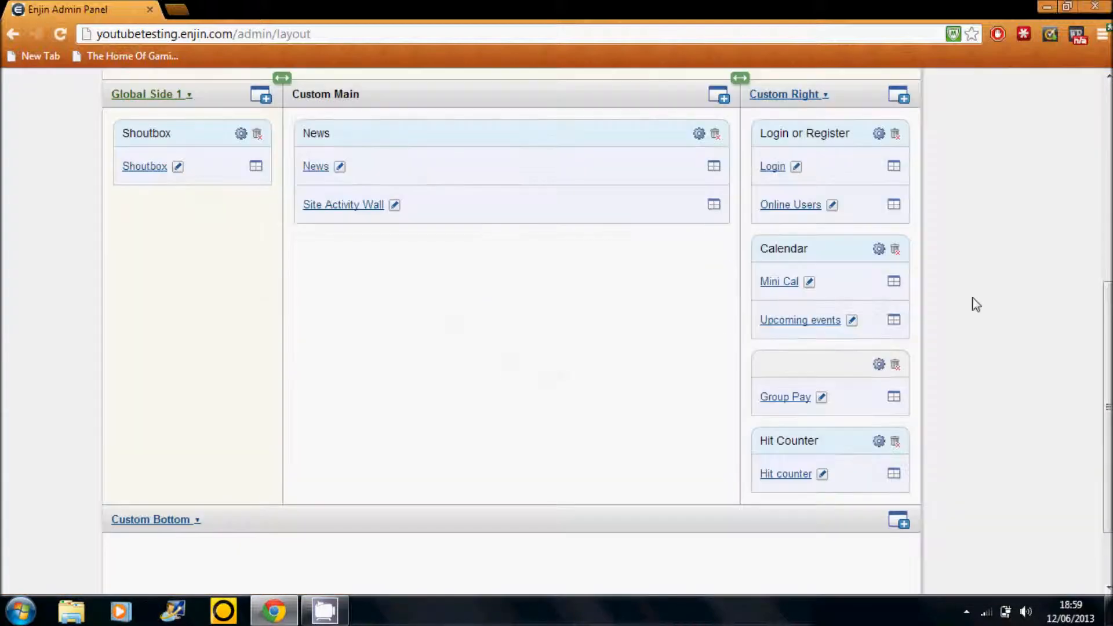
# - Review the plans and pricing comparison and check what is required to downgrade to the free plan
pyautogui.scroll(7, 974, 303)
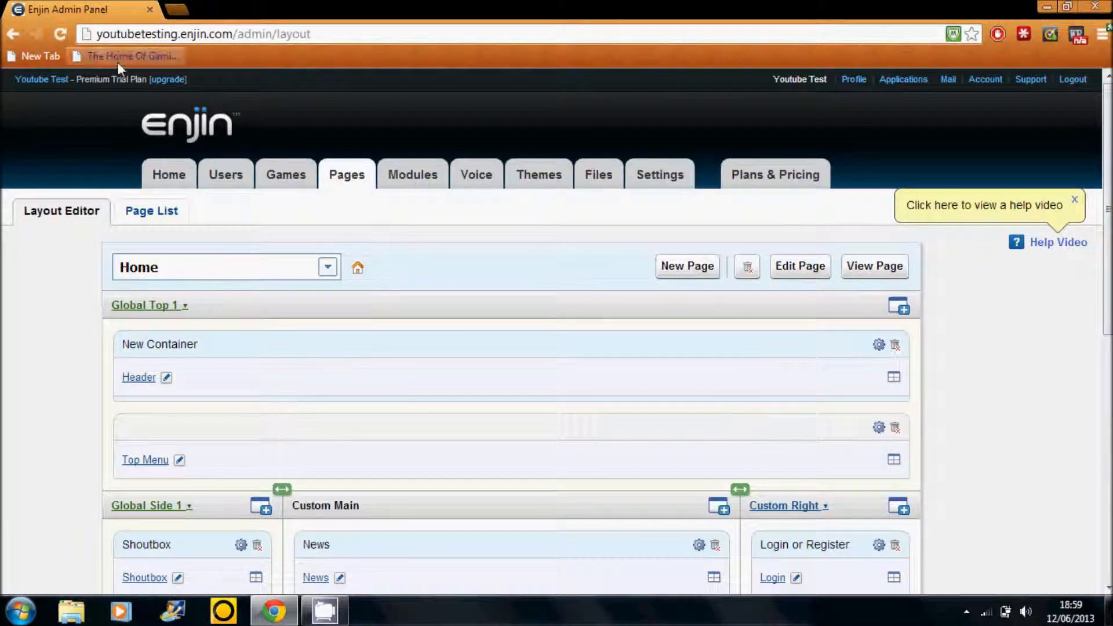
pyautogui.click(170, 80)
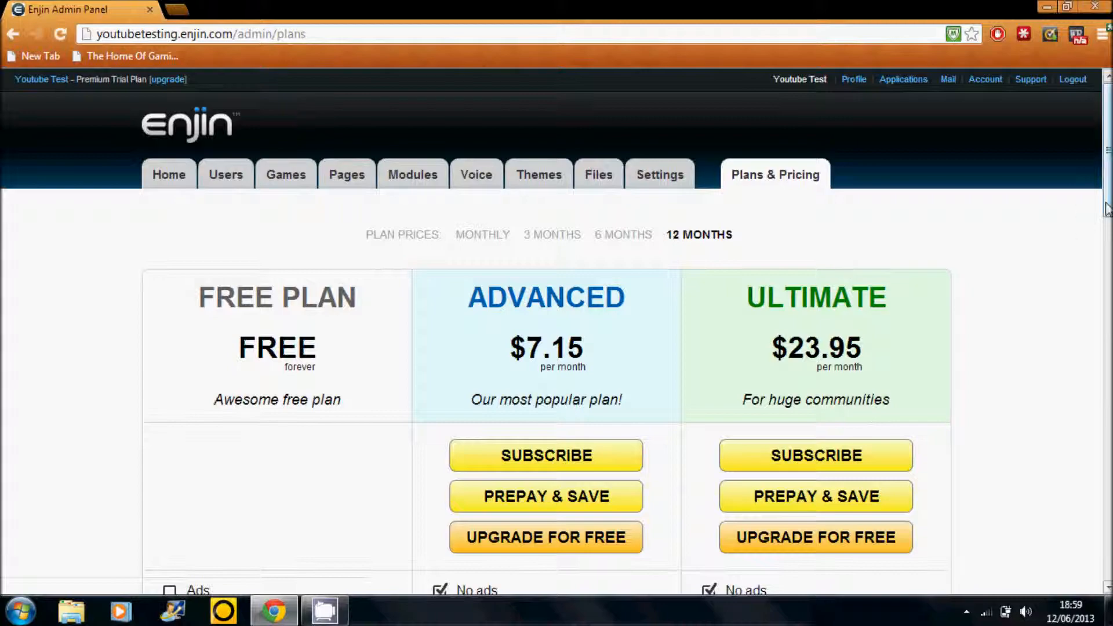
pyautogui.moveTo(1107, 173); pyautogui.dragTo(1101, 289)
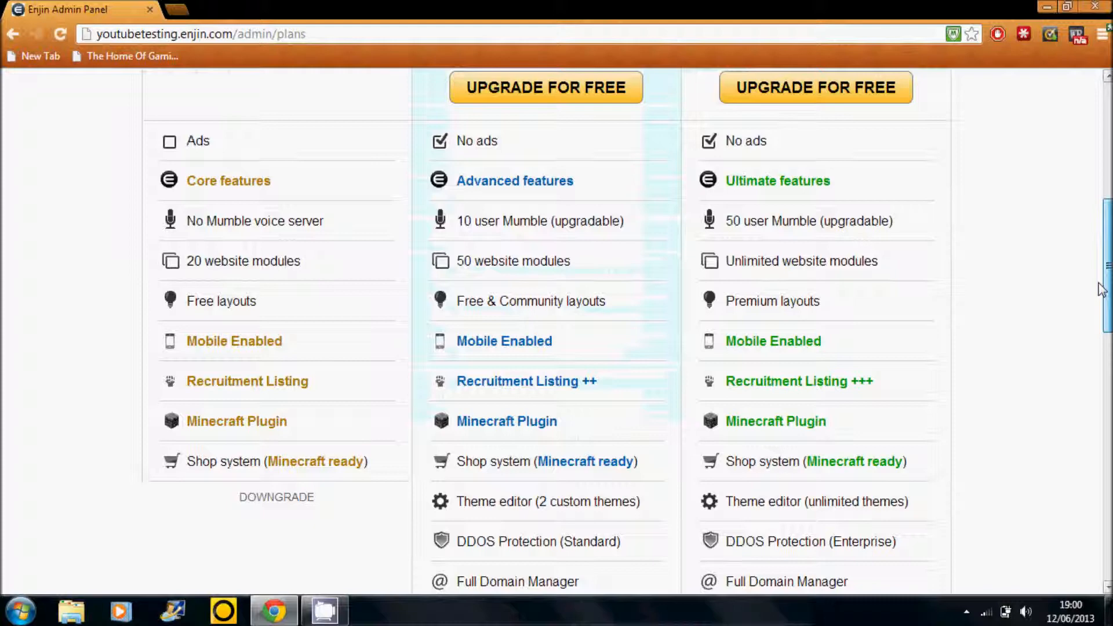
pyautogui.moveTo(1108, 289); pyautogui.dragTo(1107, 389)
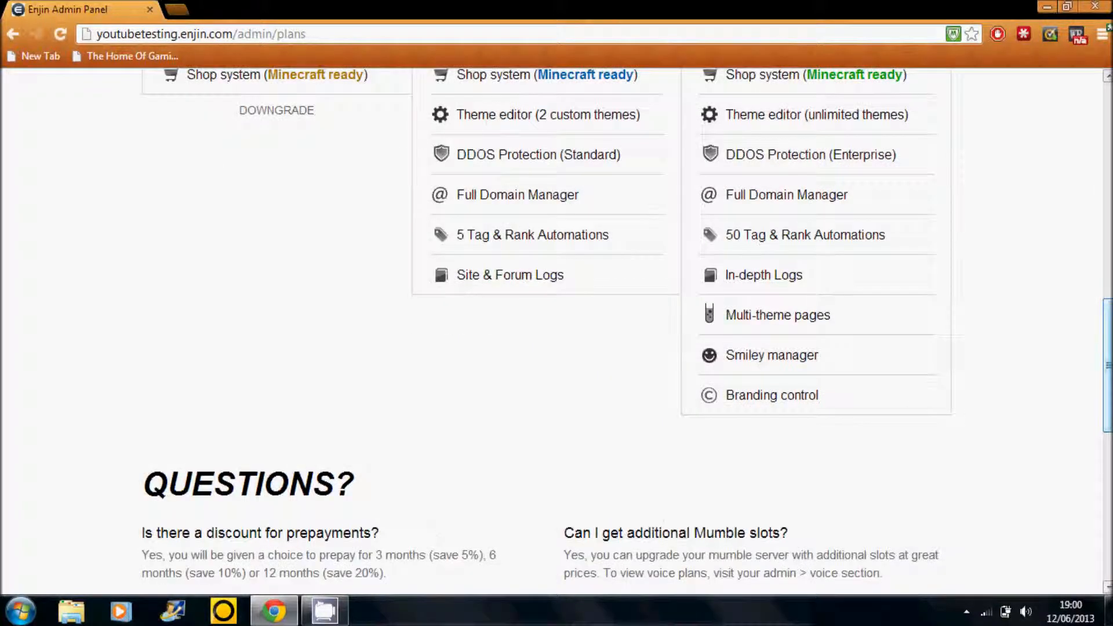
pyautogui.moveTo(1108, 388); pyautogui.dragTo(1107, 339)
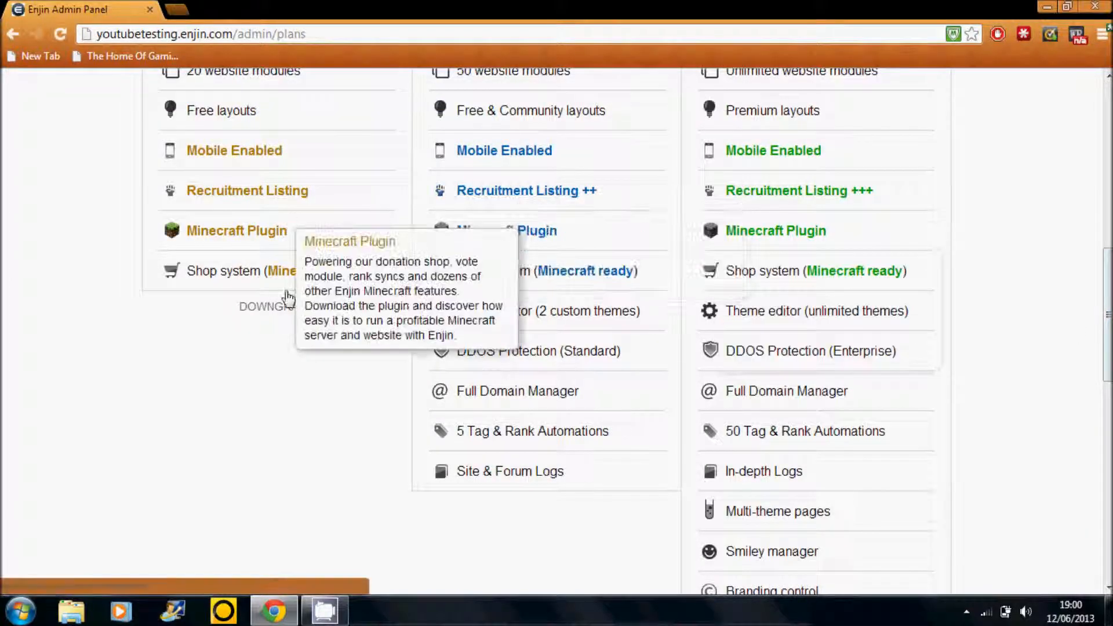
pyautogui.click(277, 309)
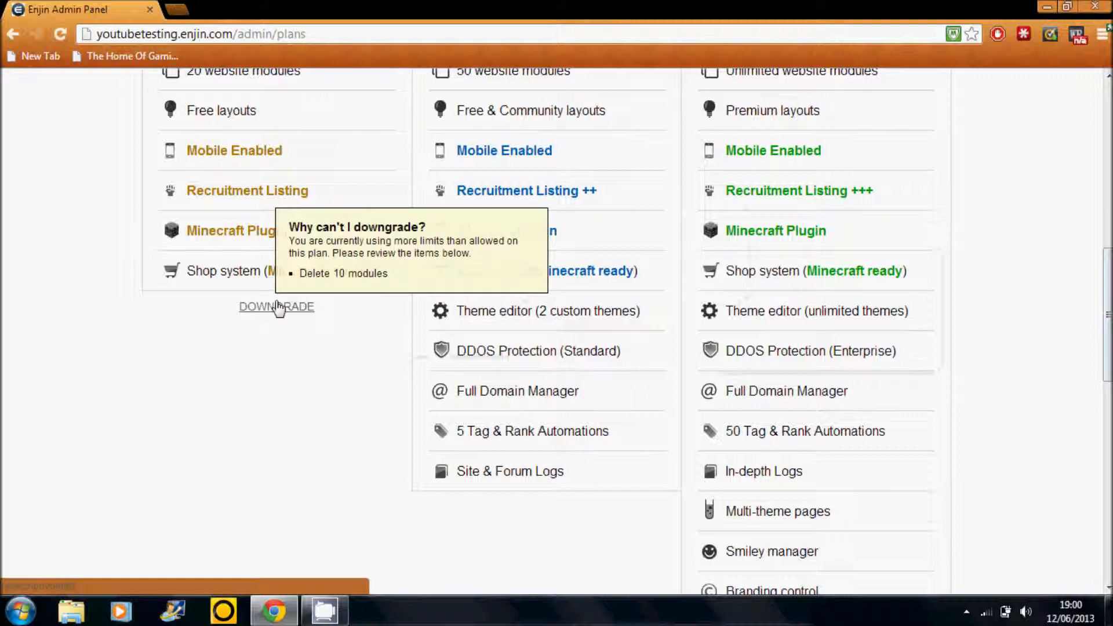
pyautogui.moveTo(854, 245)
pyautogui.scroll(10, 395, 162)
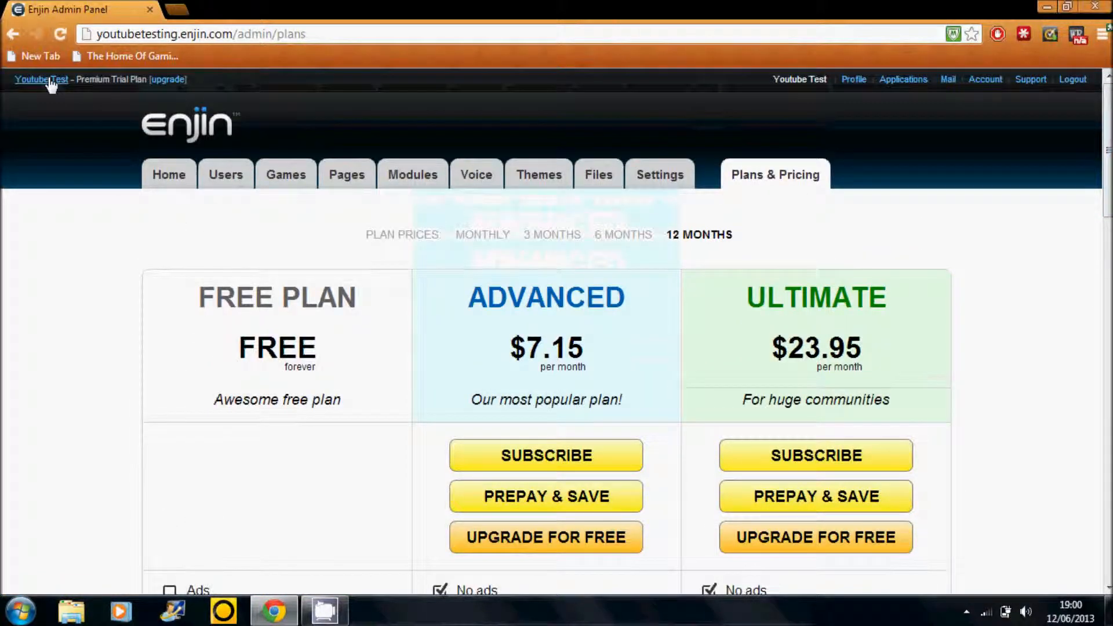
# - Open the Home page's Header module for editing from the layout editor and maximize its window
pyautogui.click(367, 185)
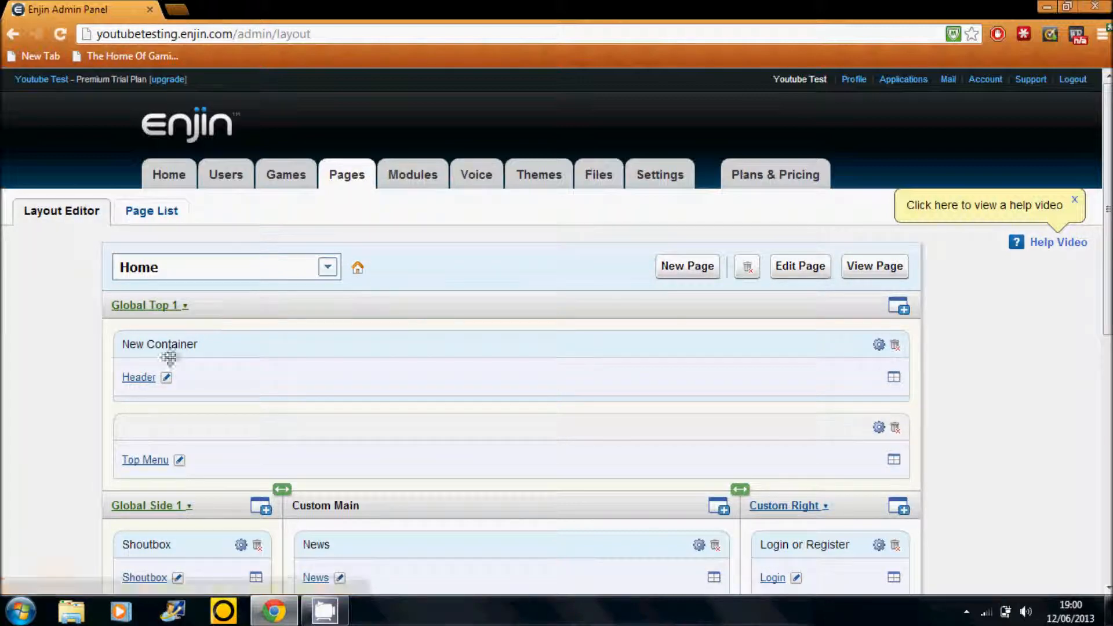
pyautogui.click(167, 377)
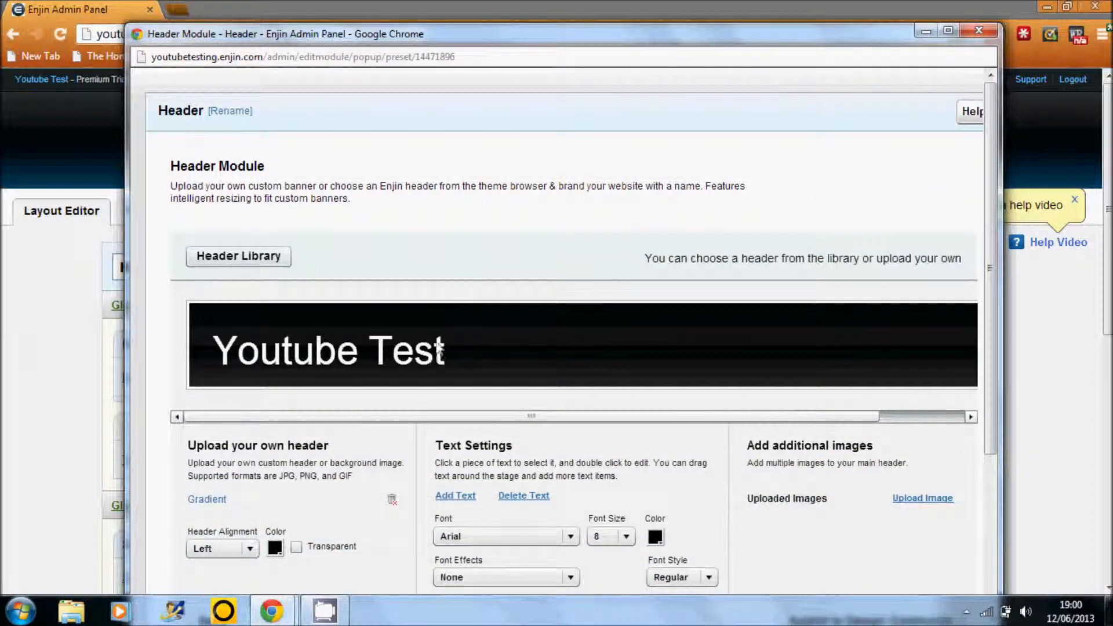
pyautogui.click(948, 30)
pyautogui.scroll(-3, 292, 254)
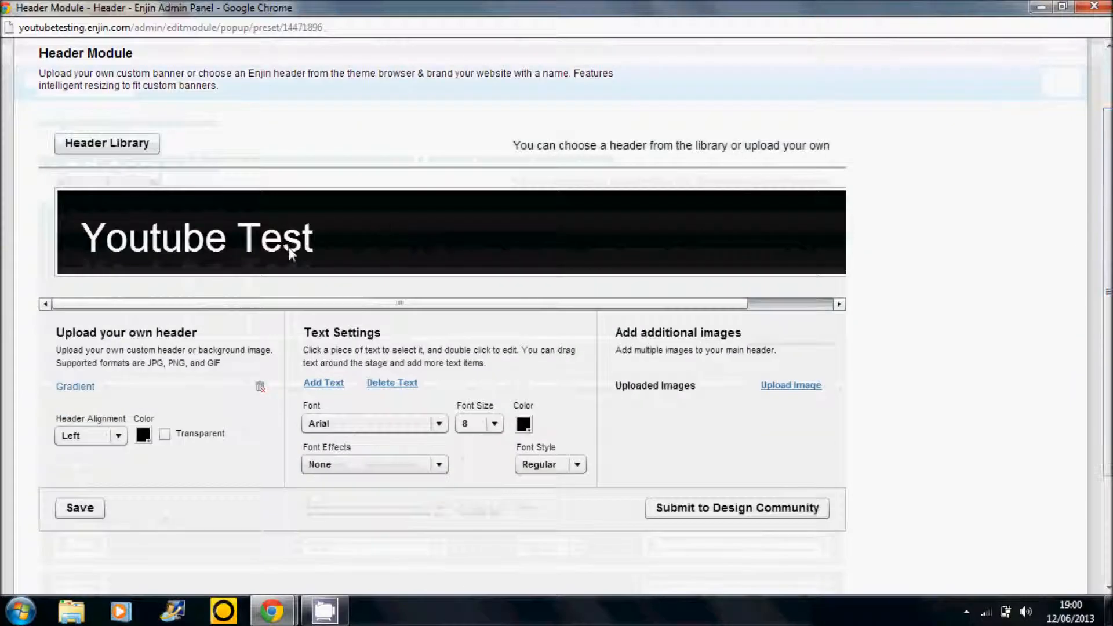
# - Move the "Youtube Test" header text towards the middle of the banner and set its font to Gotica Bastard
pyautogui.moveTo(122, 243); pyautogui.dragTo(408, 234)
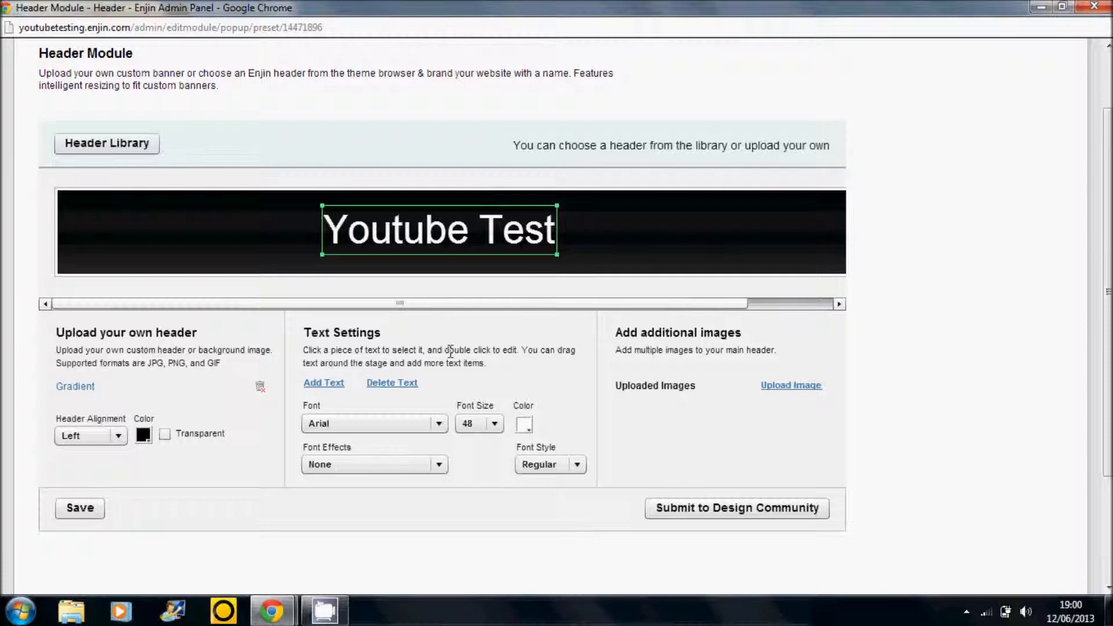
pyautogui.click(439, 425)
pyautogui.moveTo(440, 459); pyautogui.dragTo(443, 480)
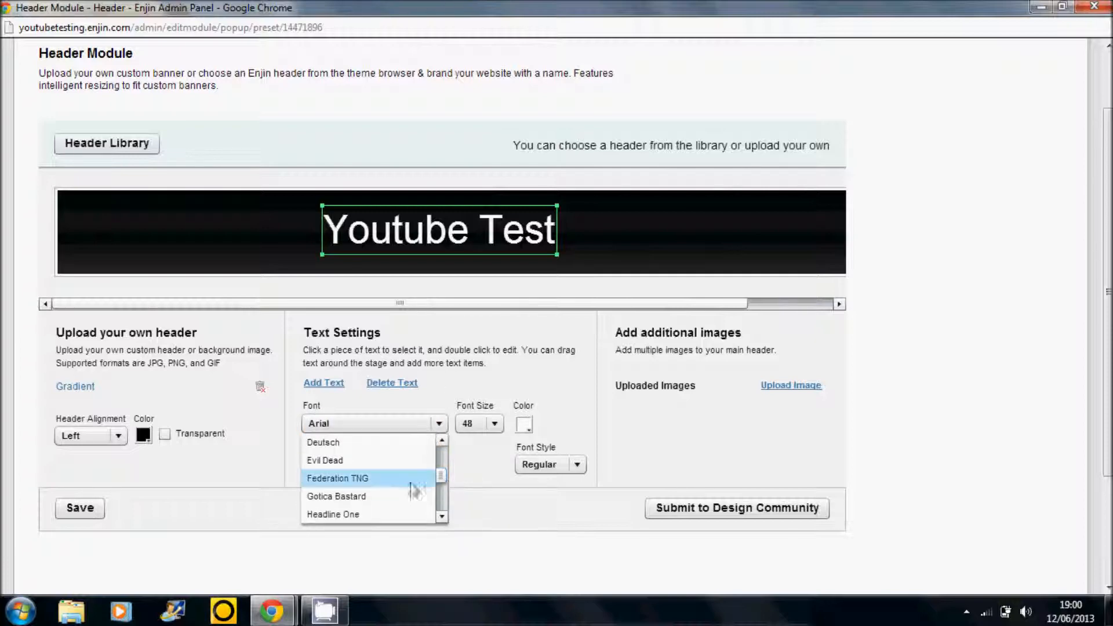
pyautogui.click(387, 495)
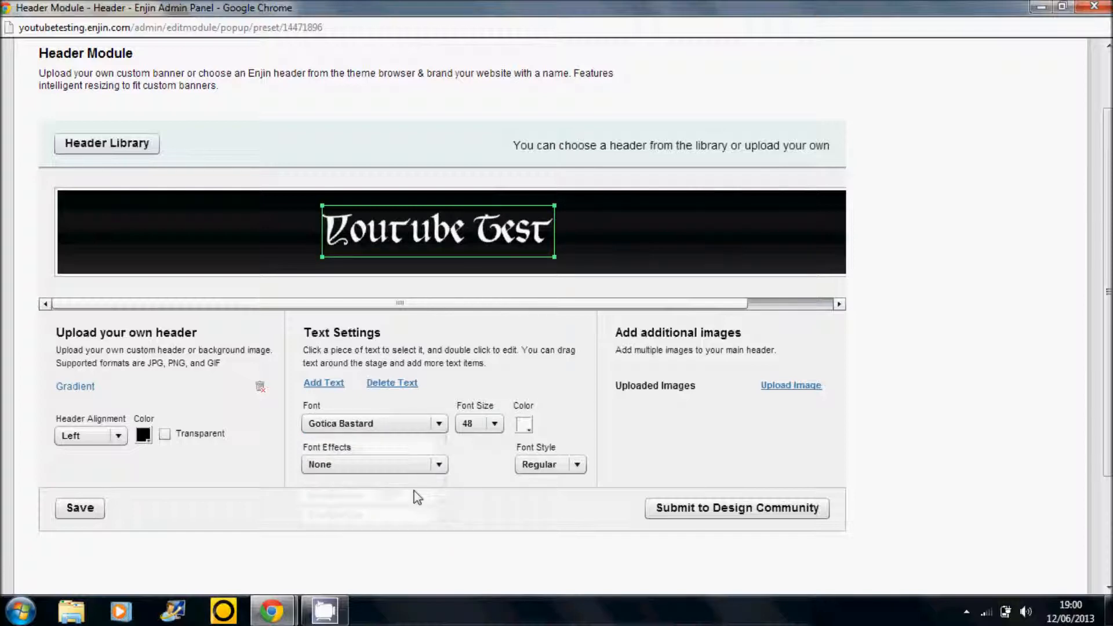
# - Apply the Drop Shadow effect and red color FF0000 to the header text, and save the header
pyautogui.click(438, 464)
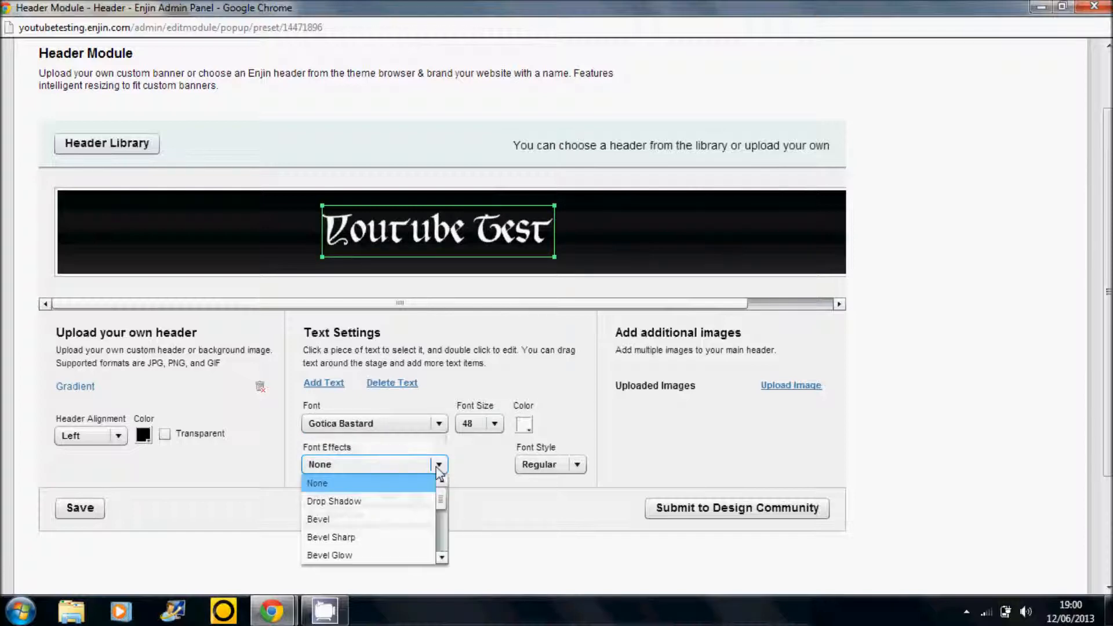
pyautogui.click(425, 502)
pyautogui.click(523, 426)
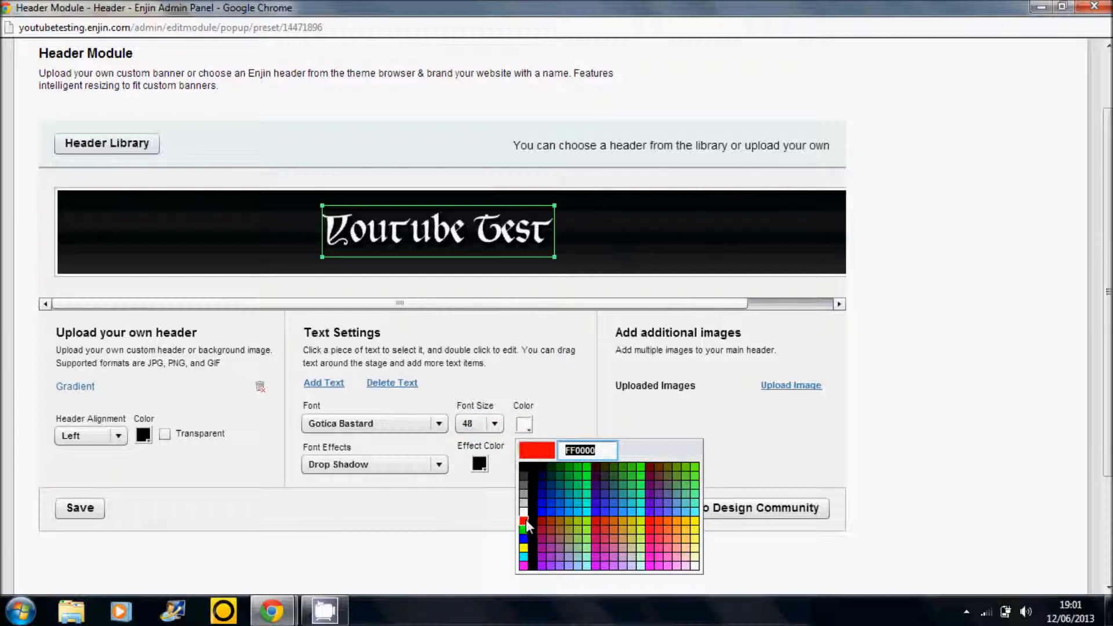
pyautogui.click(524, 521)
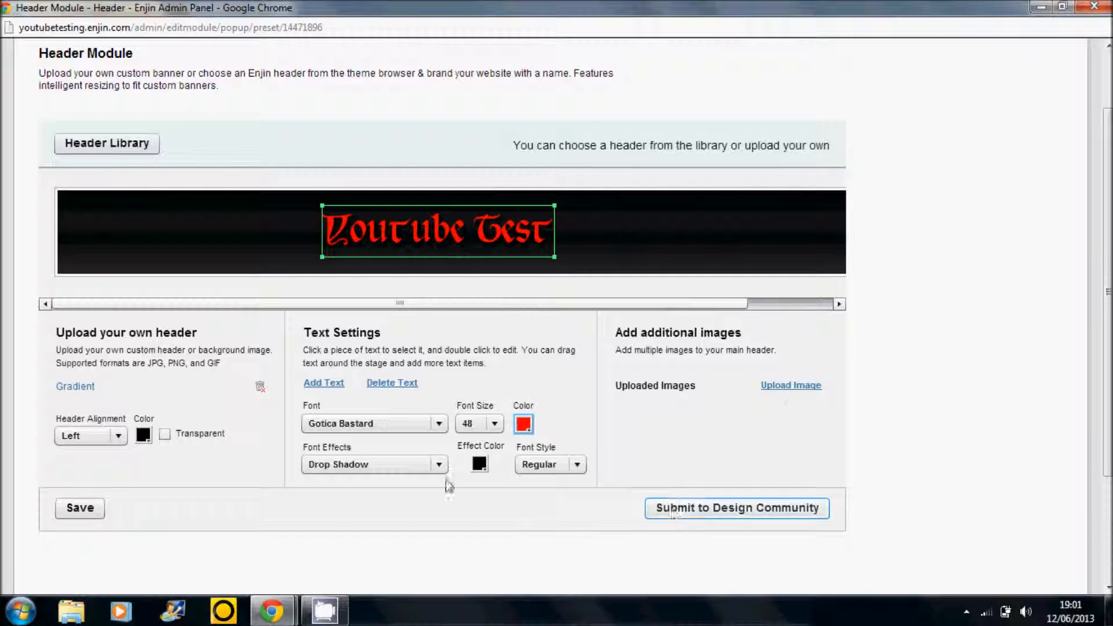
pyautogui.click(80, 498)
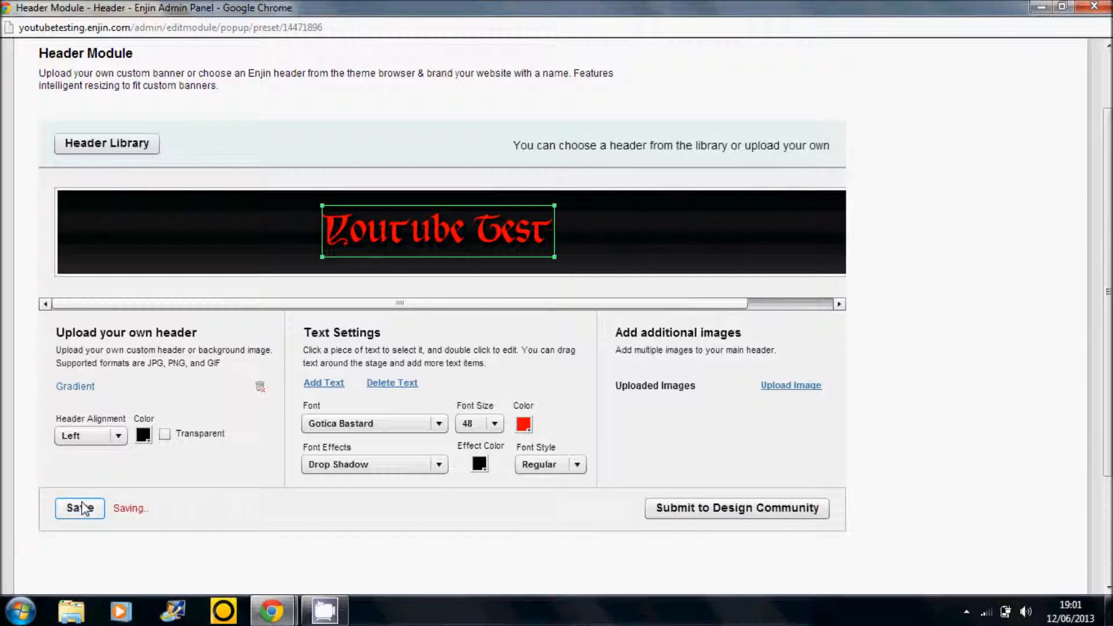
# - Close the header editor and review the Top Menu module's links and the editing options of its Forums item
pyautogui.click(1093, 7)
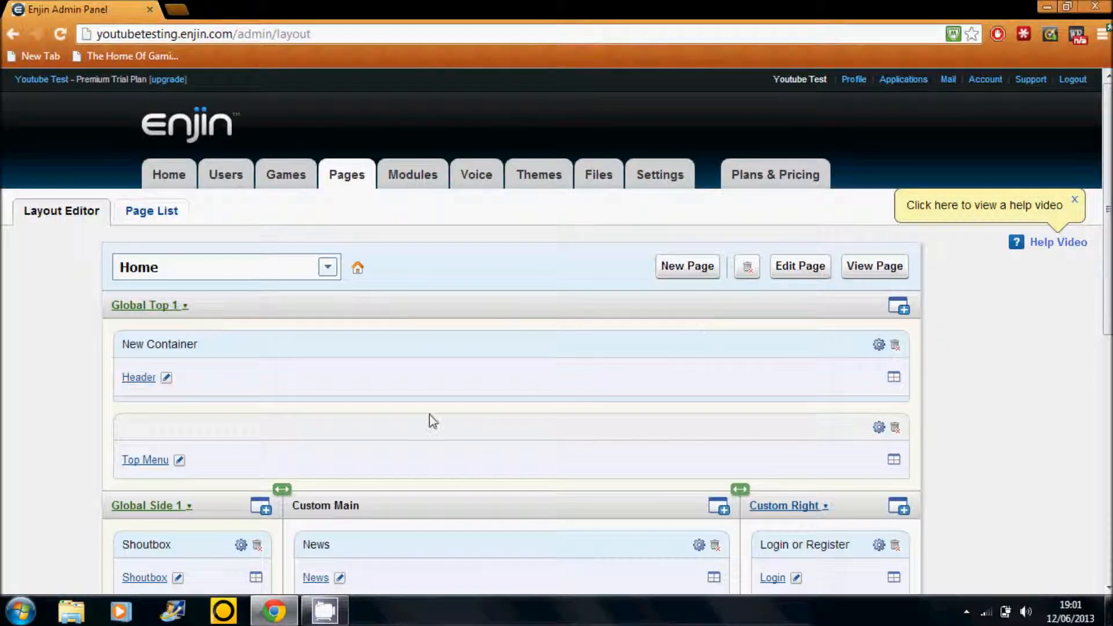
pyautogui.click(178, 460)
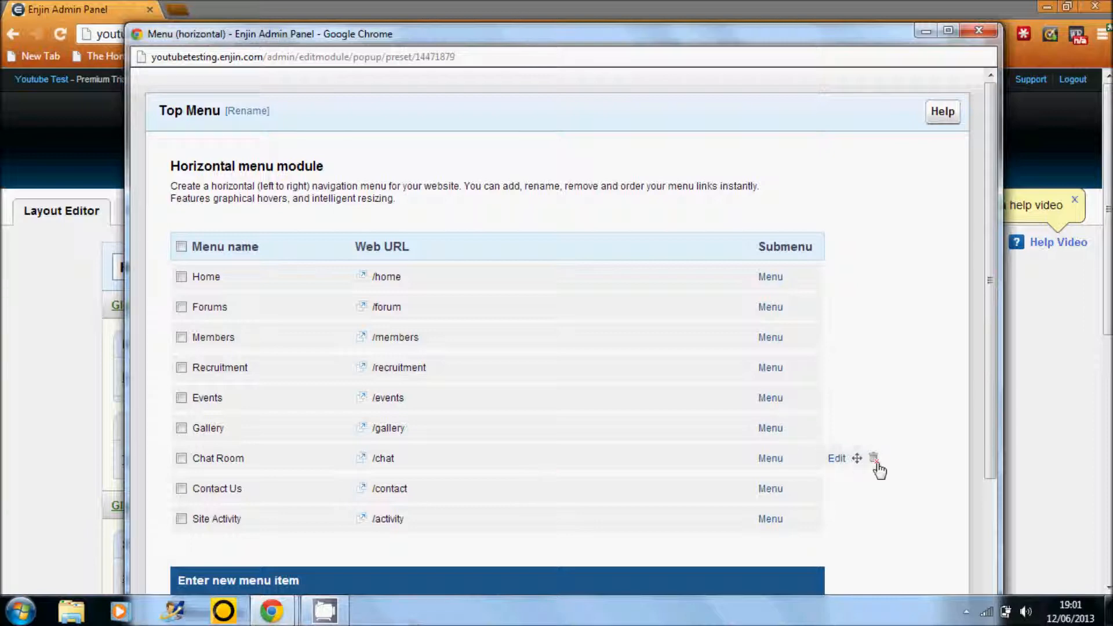
pyautogui.moveTo(801, 301)
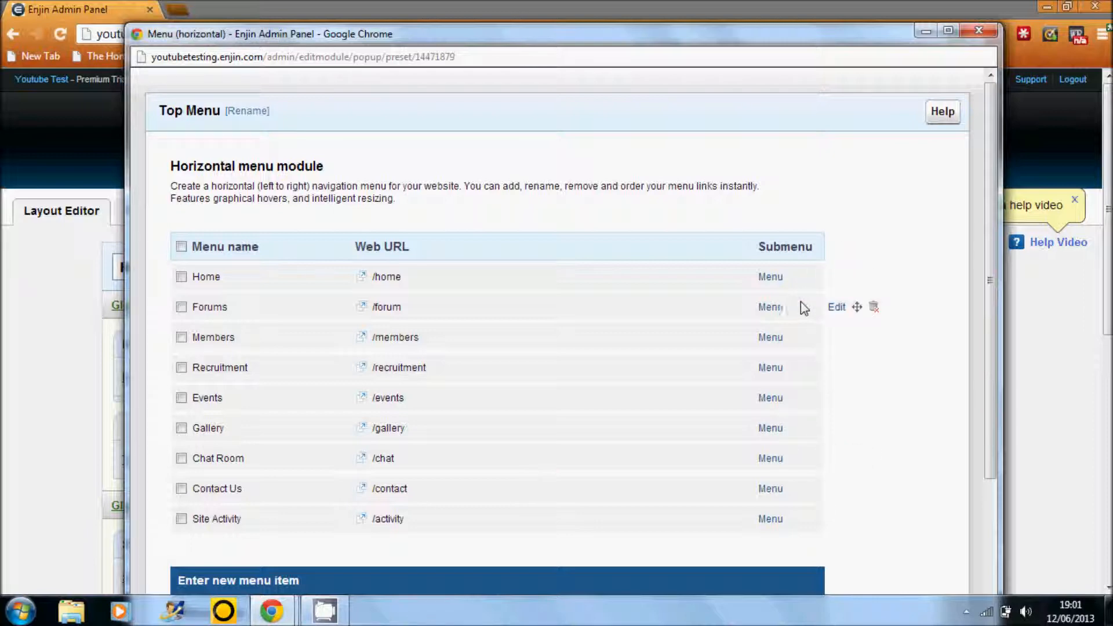
pyautogui.click(836, 307)
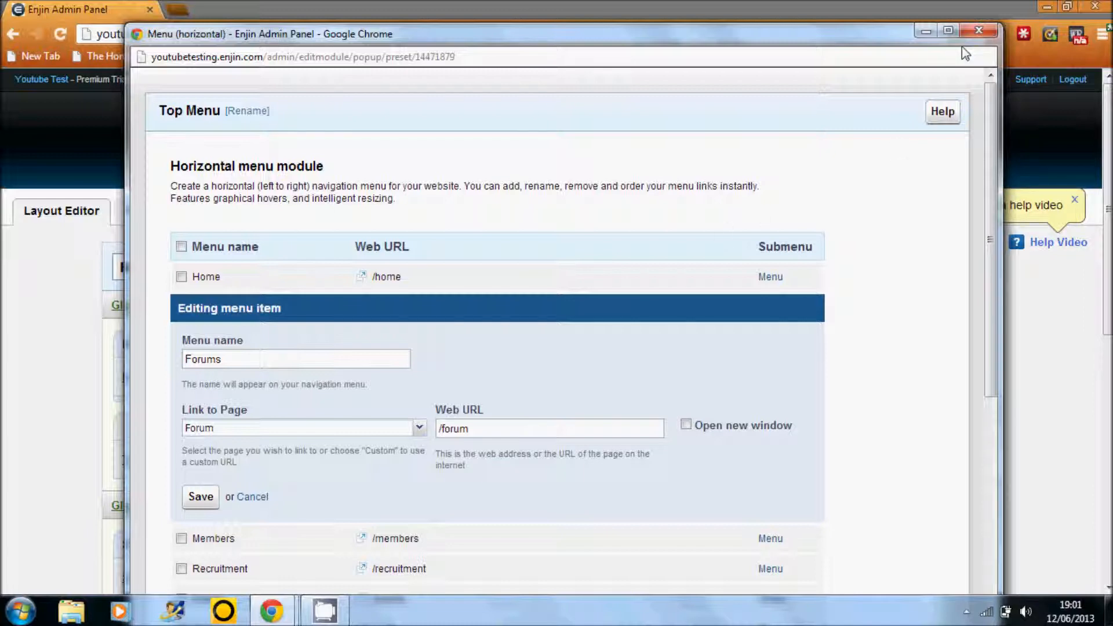
pyautogui.click(979, 30)
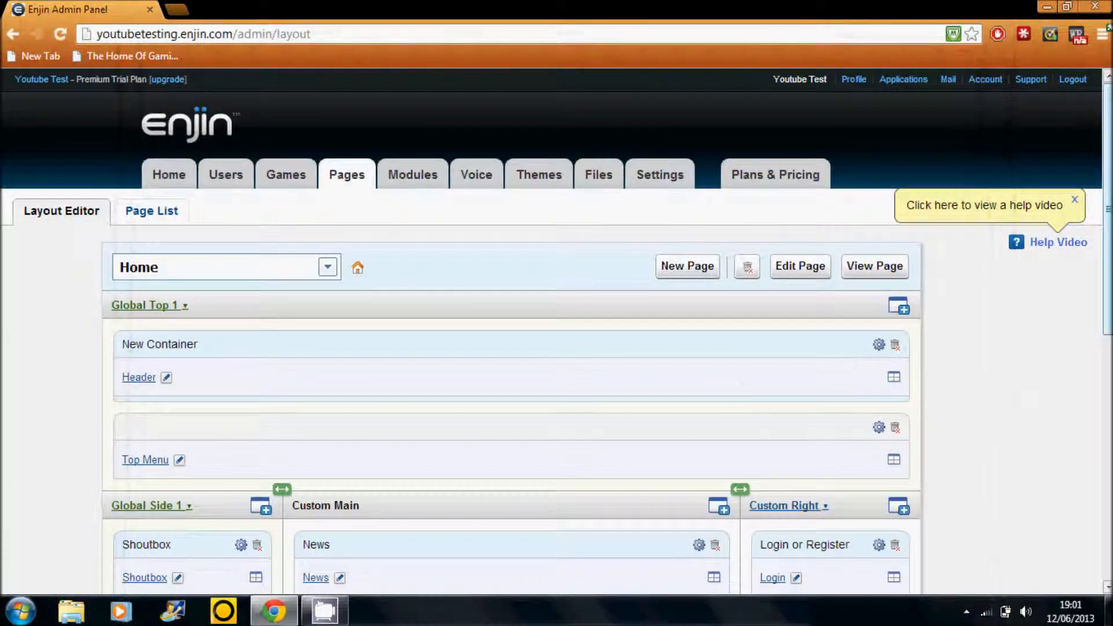
# - Place the Top Menu container above the Header container and delete the Group Pay, Calendar and Hit Counter containers from Custom Right
pyautogui.scroll(-1, 996, 390)
pyautogui.moveTo(322, 373); pyautogui.dragTo(328, 285)
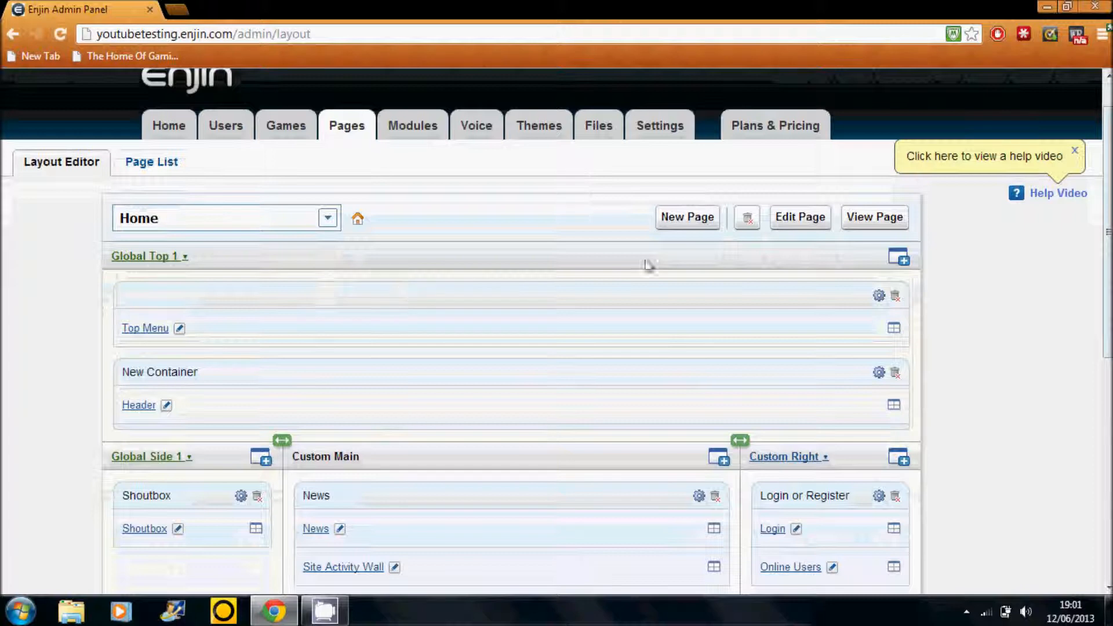
pyautogui.scroll(-4, 638, 358)
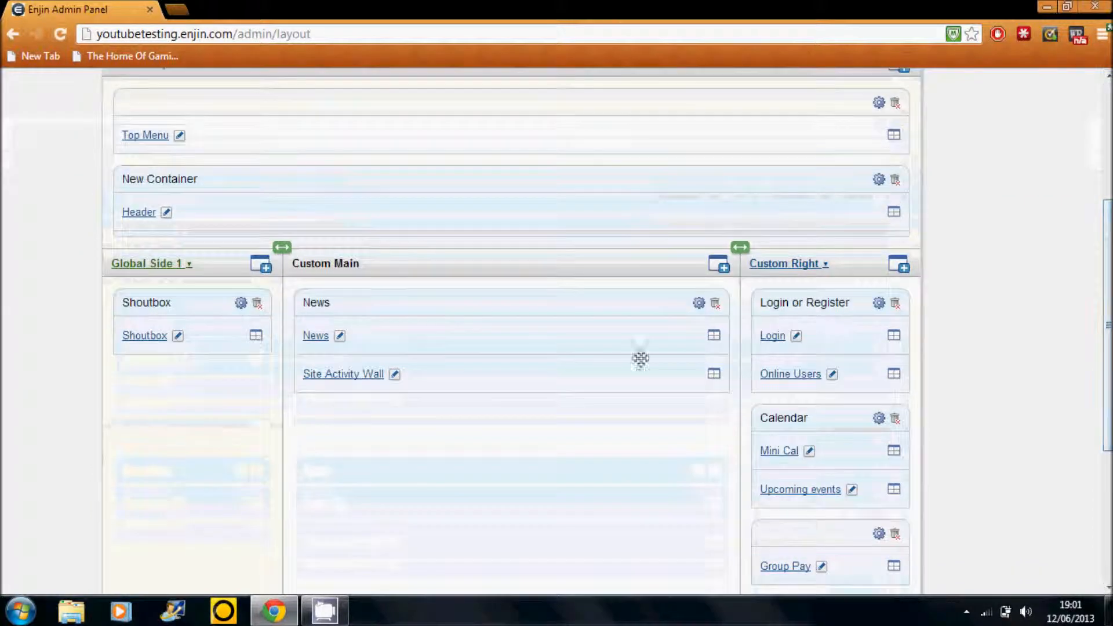
pyautogui.click(896, 534)
pyautogui.click(536, 365)
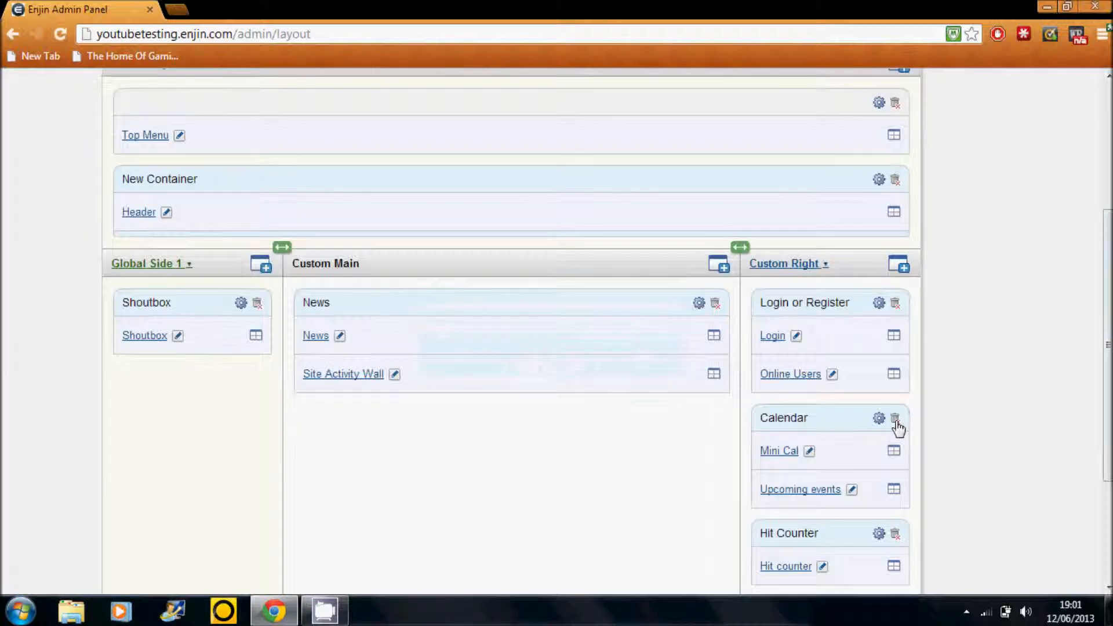
pyautogui.click(895, 419)
pyautogui.click(533, 380)
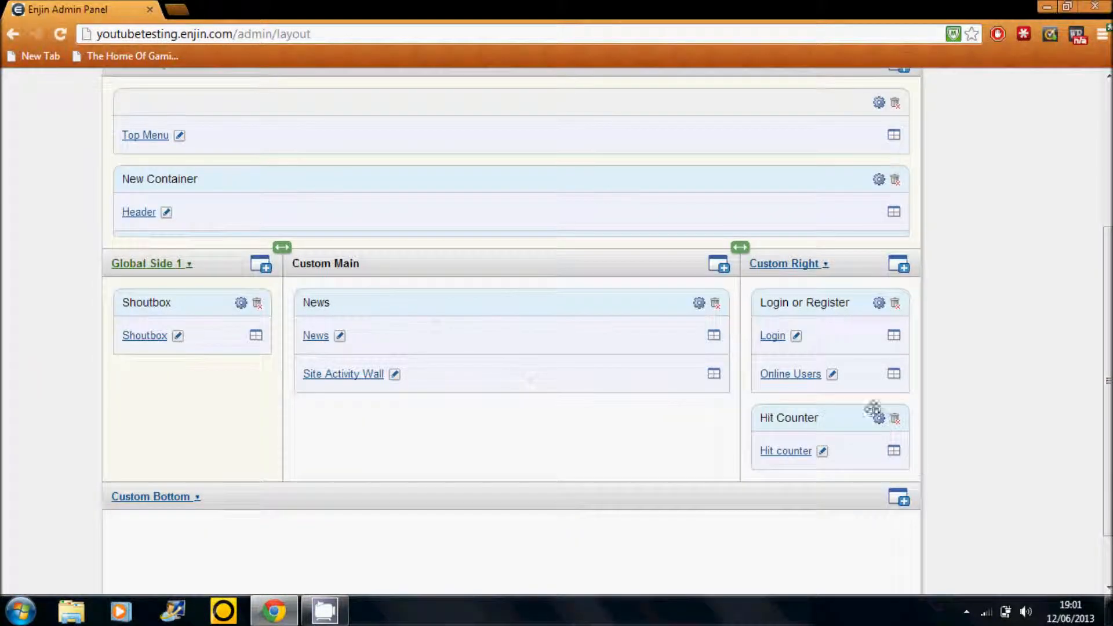
pyautogui.click(895, 419)
pyautogui.click(536, 368)
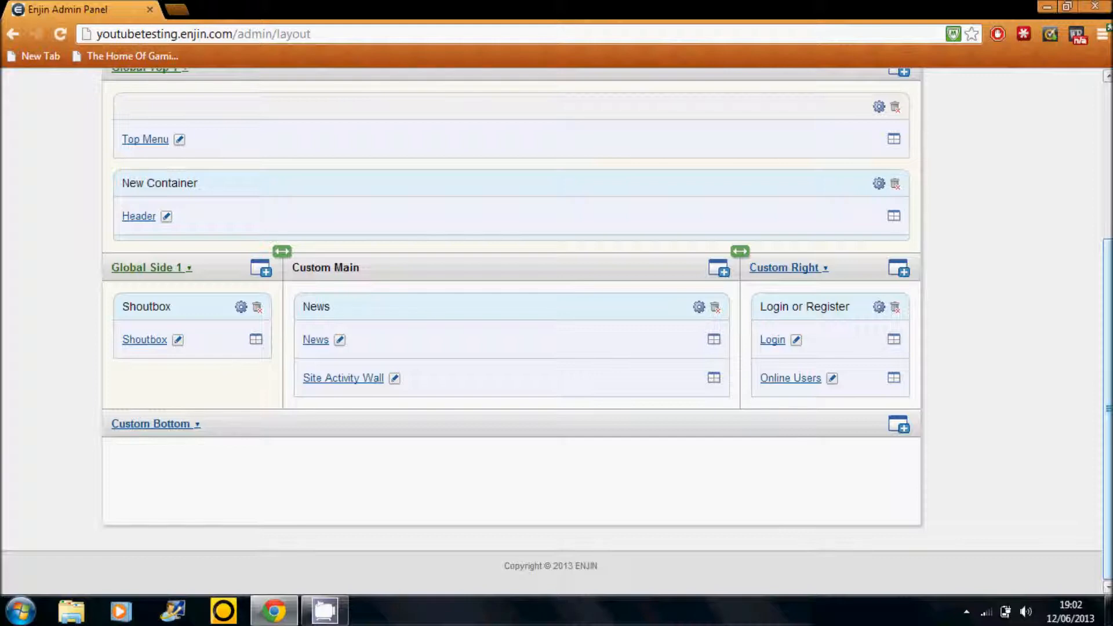
# - Open the live website and delete the "Welcome to your new website!" news post from the home page
pyautogui.moveTo(1107, 409); pyautogui.dragTo(1108, 253)
pyautogui.click(63, 83)
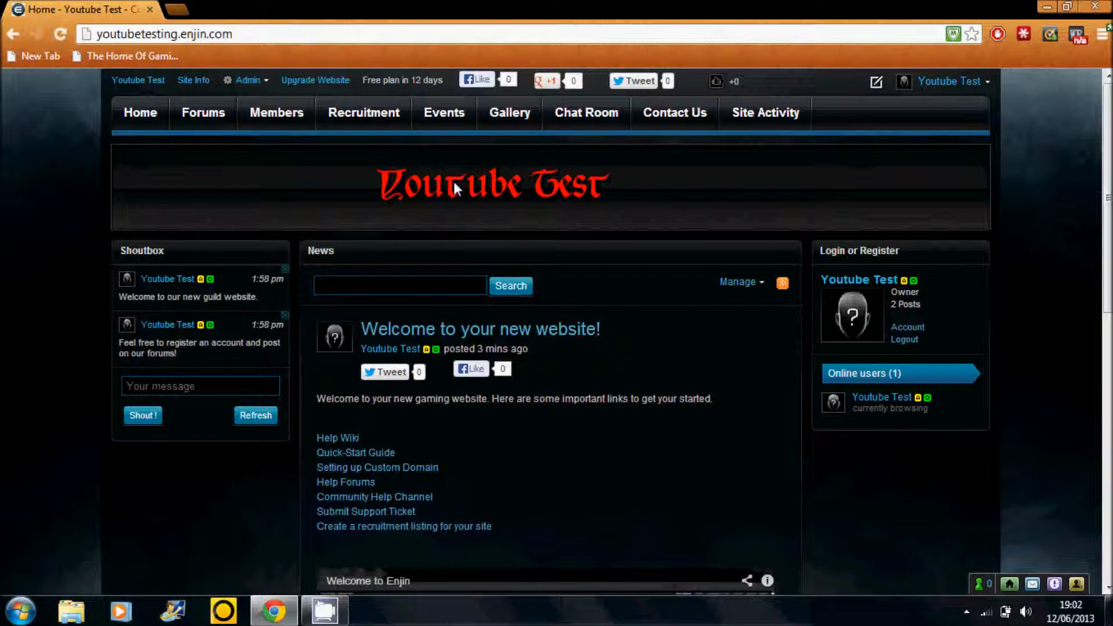
pyautogui.moveTo(1107, 196); pyautogui.dragTo(1107, 464)
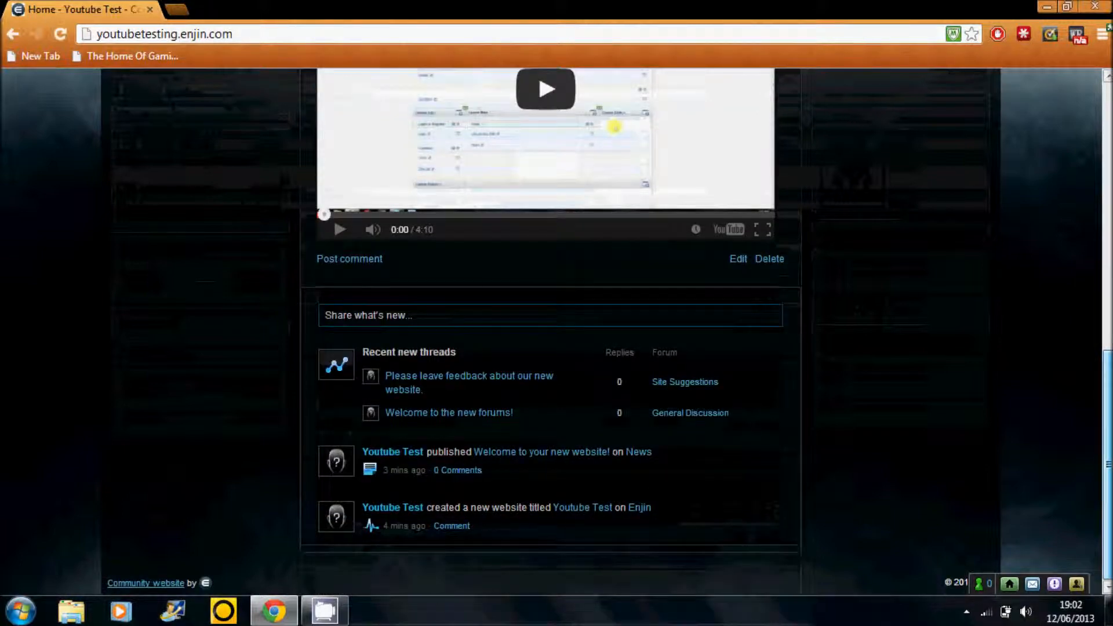
pyautogui.moveTo(1107, 463); pyautogui.dragTo(1108, 371)
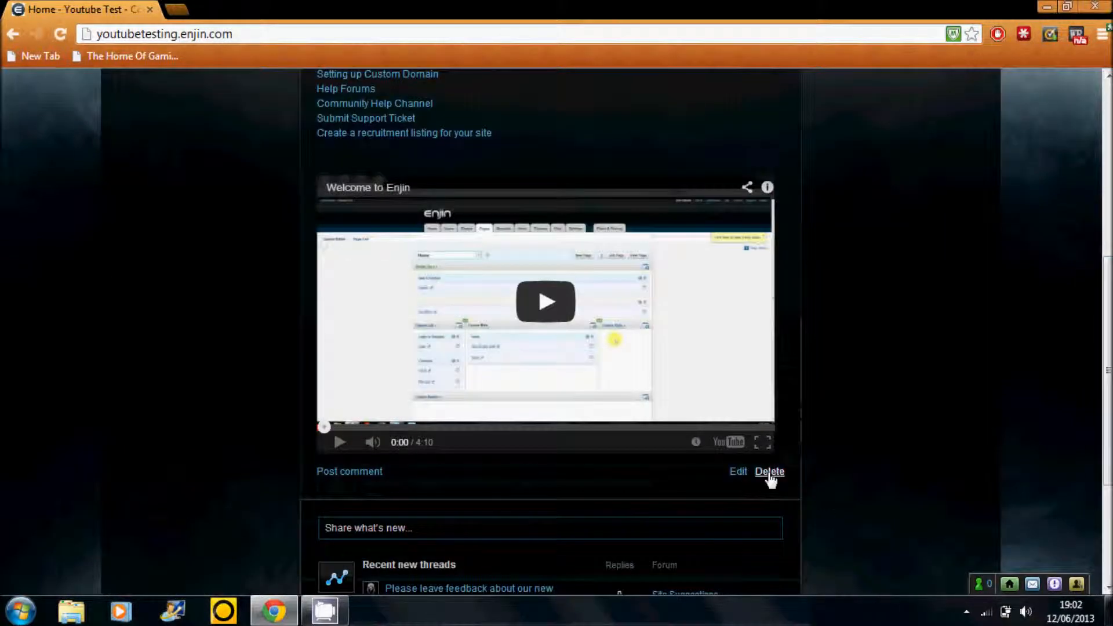
pyautogui.click(769, 472)
pyautogui.click(399, 343)
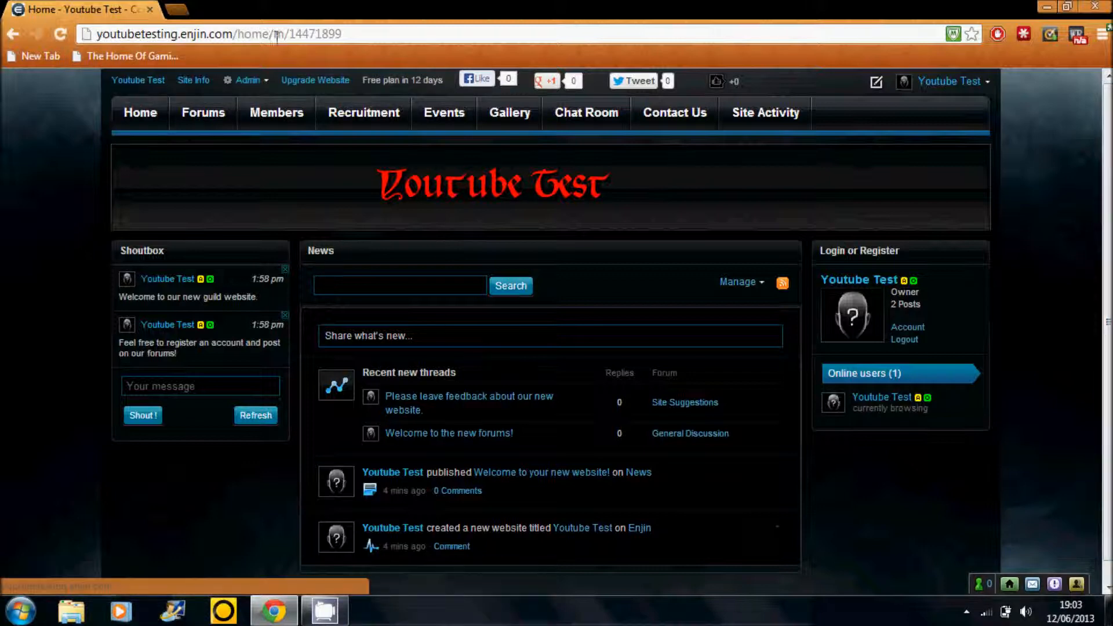
# - Open the theme layouts in the admin panel, filter them to Free and browse to page 5
pyautogui.click(250, 81)
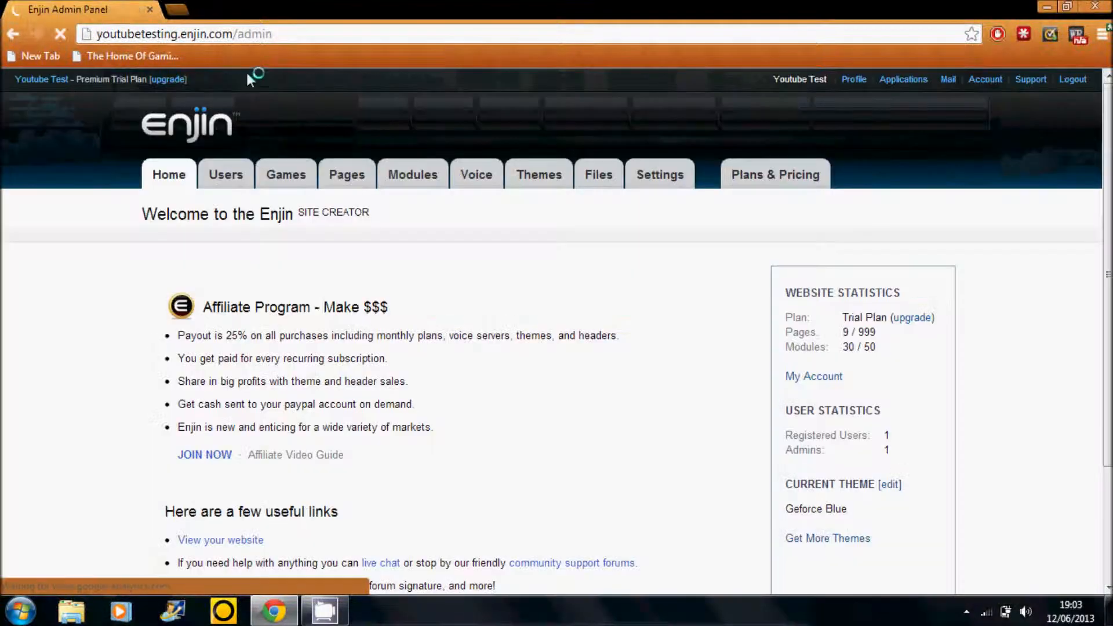
pyautogui.click(537, 187)
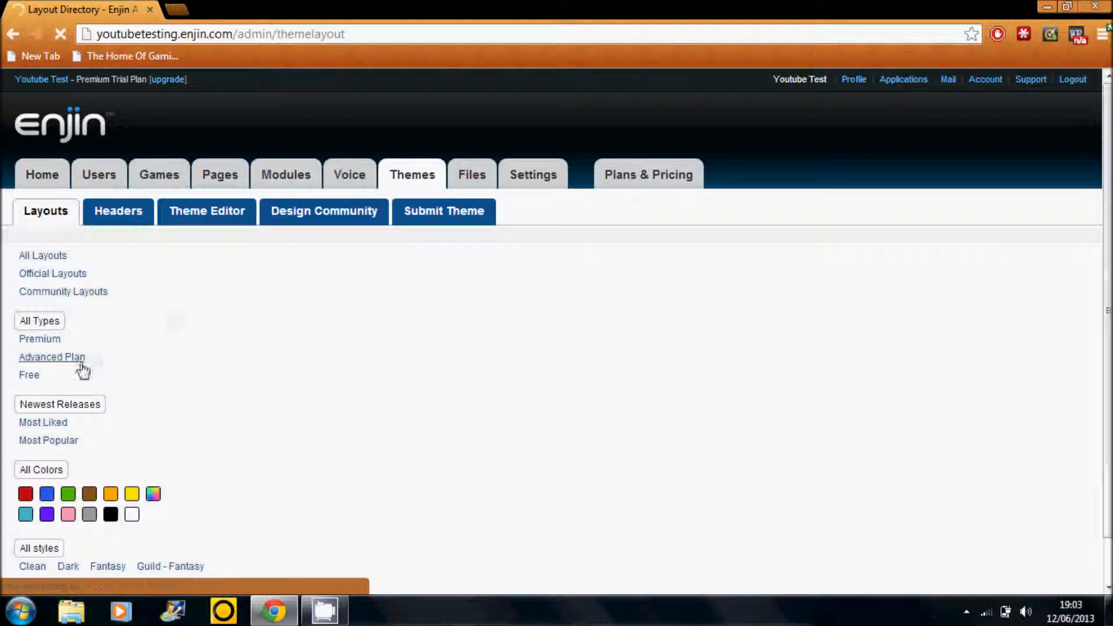
pyautogui.click(36, 375)
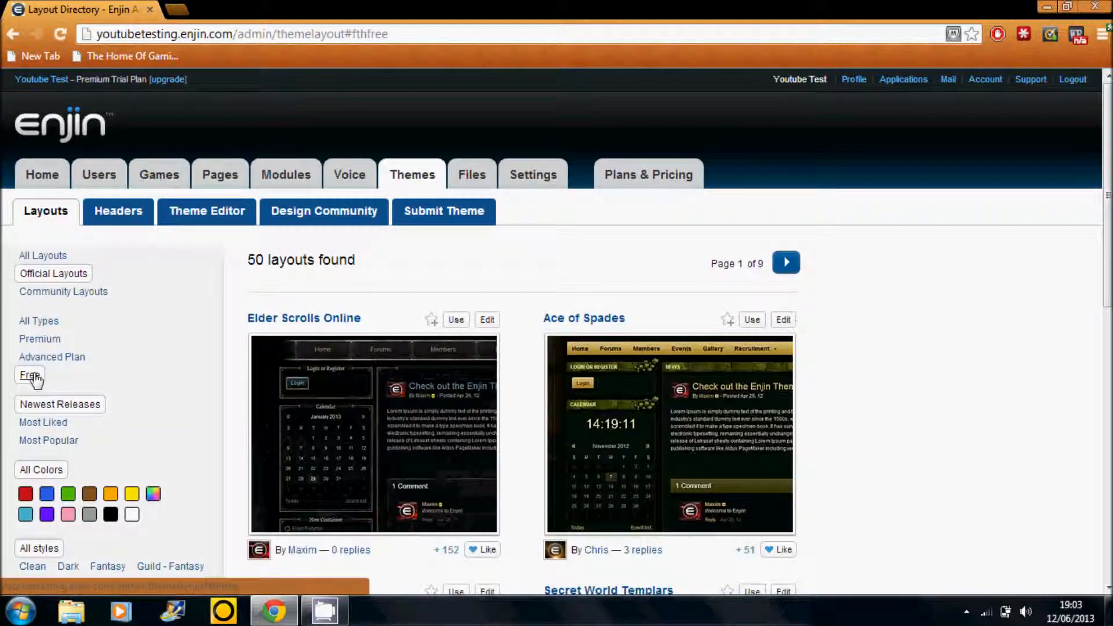
pyautogui.click(786, 264)
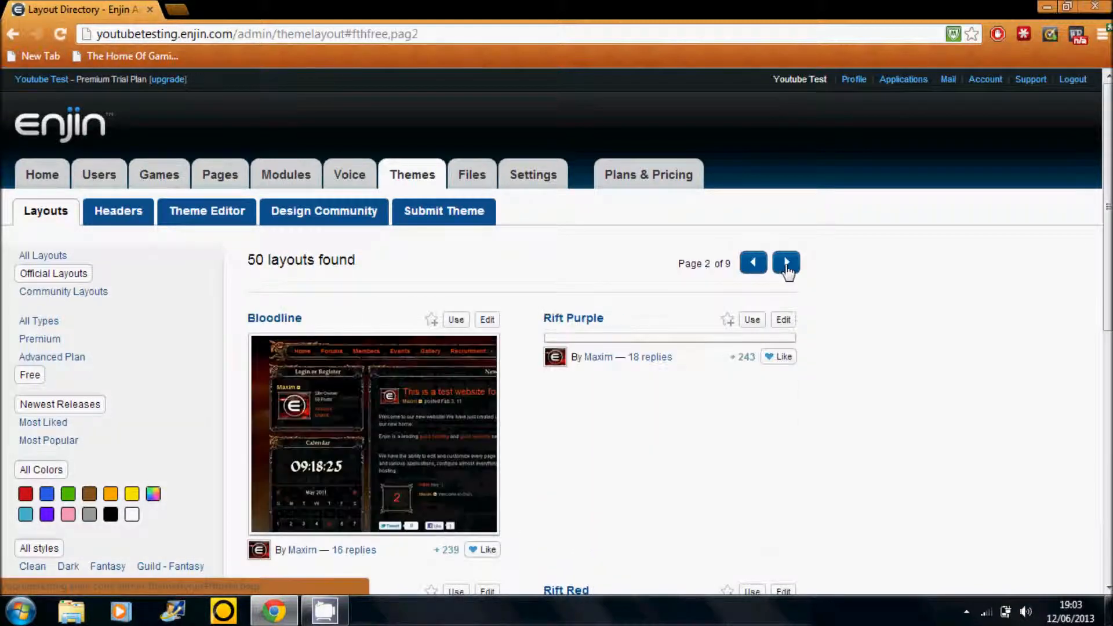
pyautogui.click(786, 264)
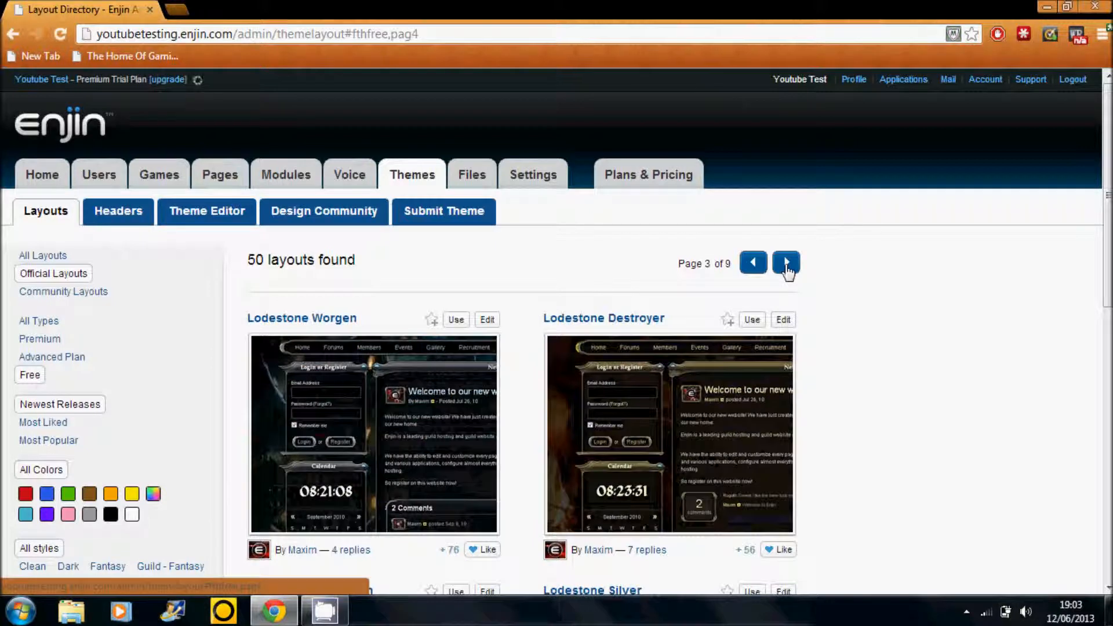
pyautogui.click(786, 263)
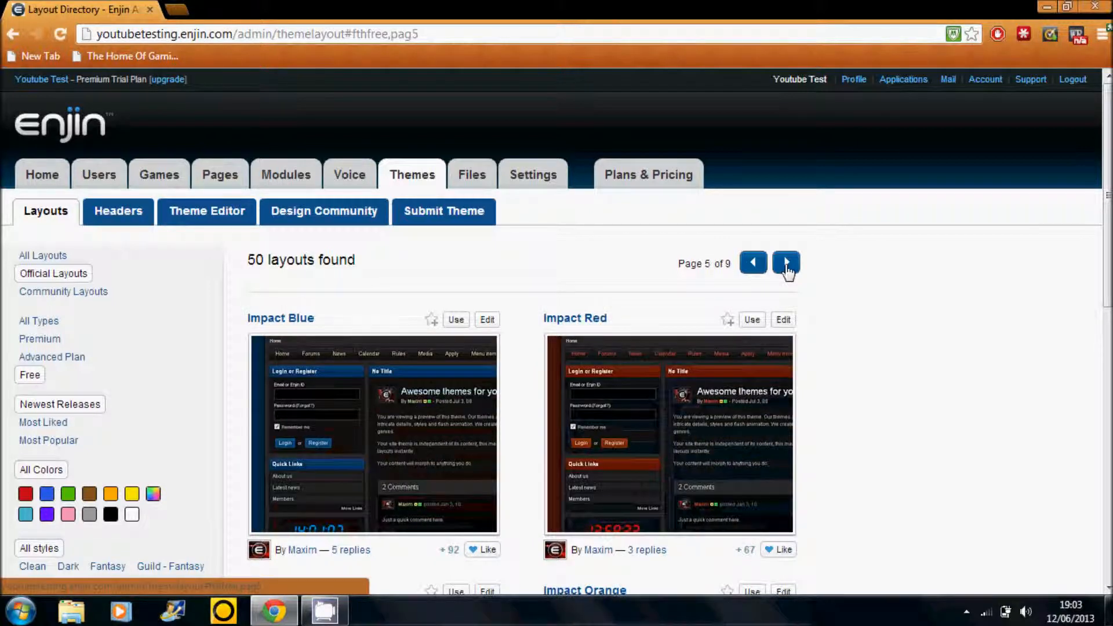
# - Open the Impact Red layout's details and apply it as the website's theme
pyautogui.click(664, 428)
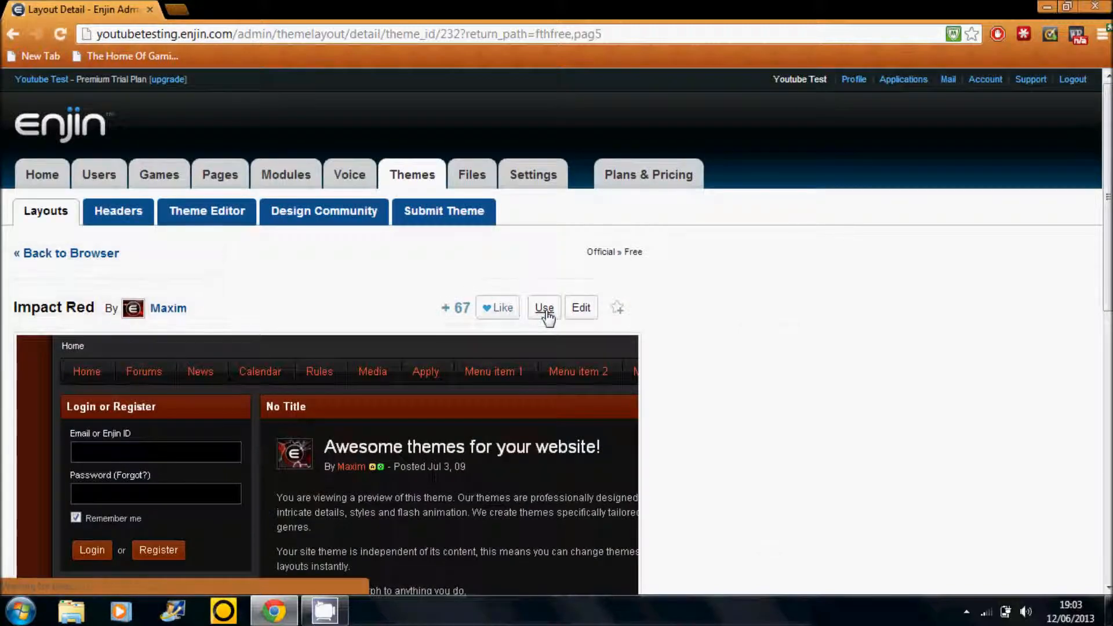
pyautogui.click(545, 310)
pyautogui.click(519, 355)
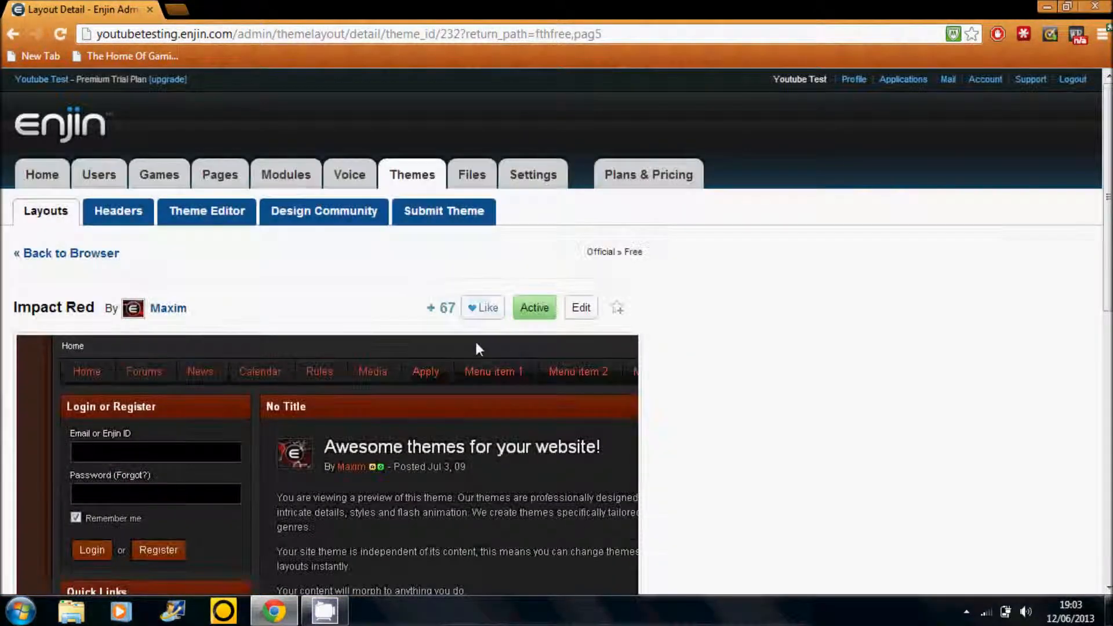
# - Check the new theme on the live website's home page, the owner's profile and the Forums page
pyautogui.click(42, 79)
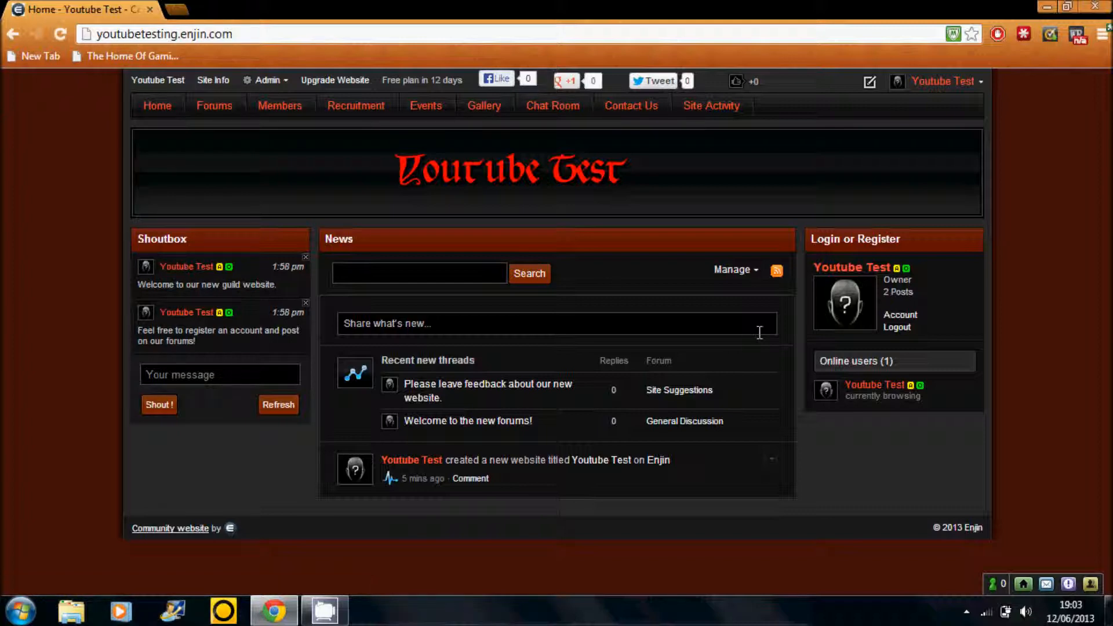
pyautogui.click(864, 288)
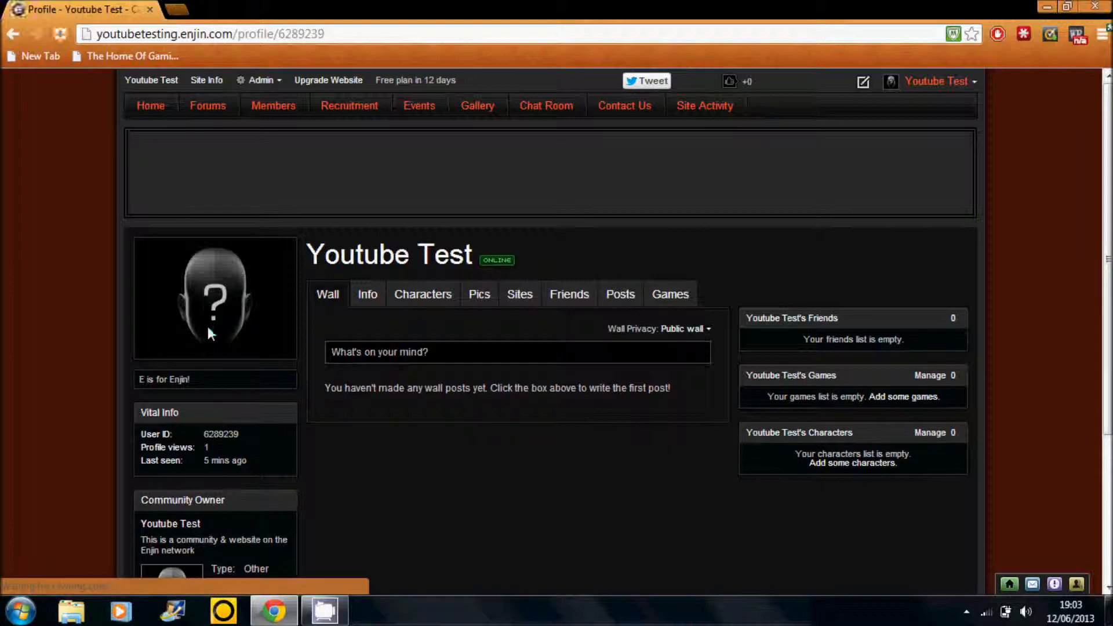
pyautogui.click(8, 39)
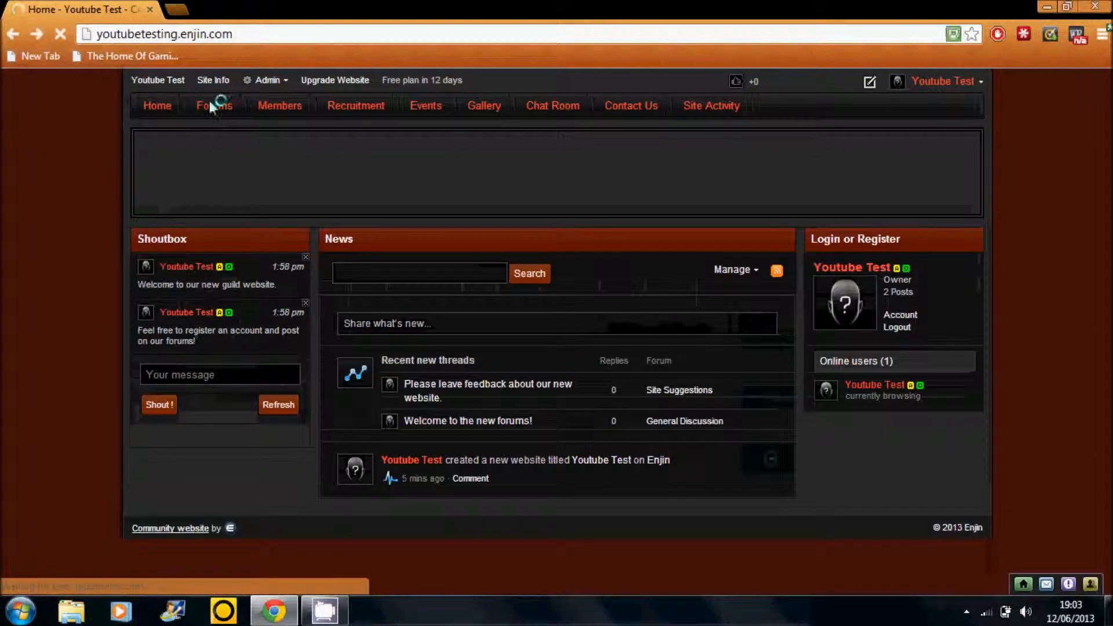
pyautogui.click(214, 106)
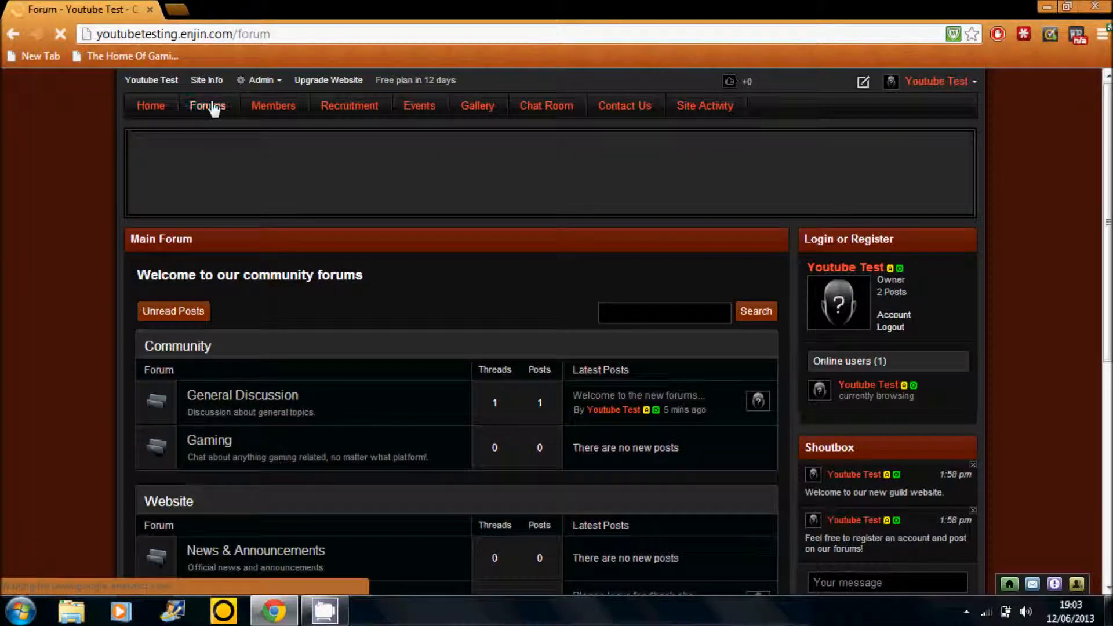
pyautogui.click(168, 106)
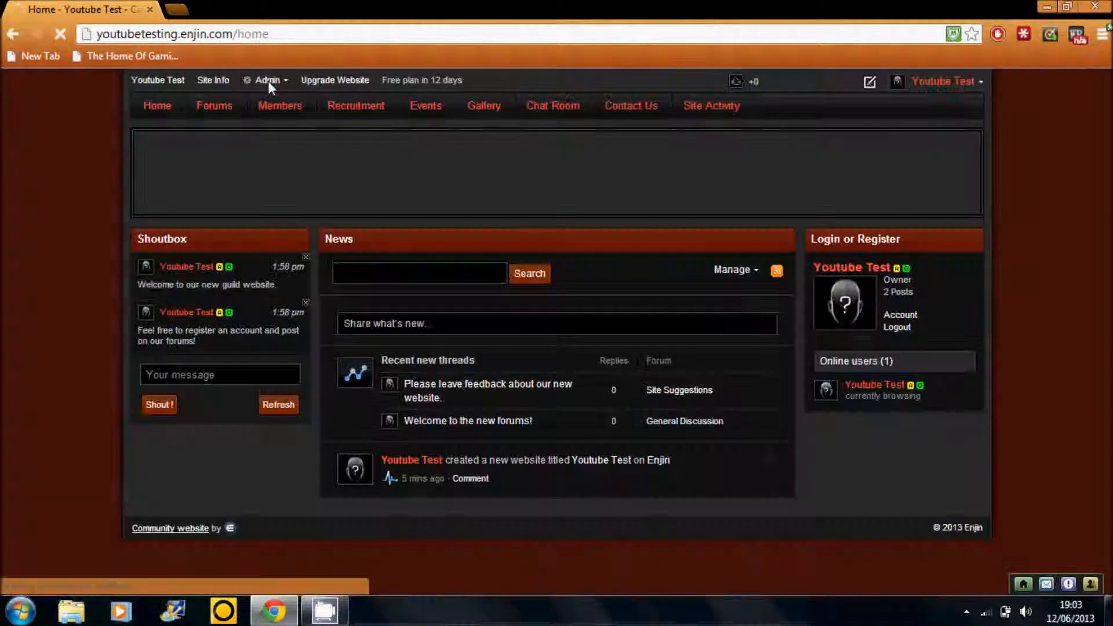
pyautogui.click(268, 81)
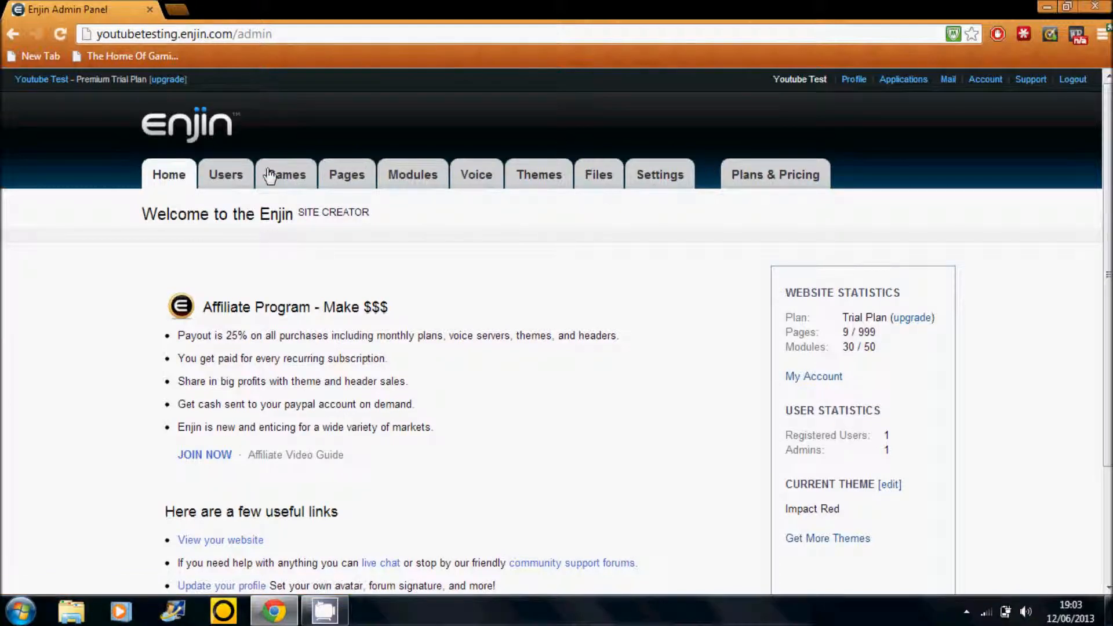
pyautogui.click(32, 79)
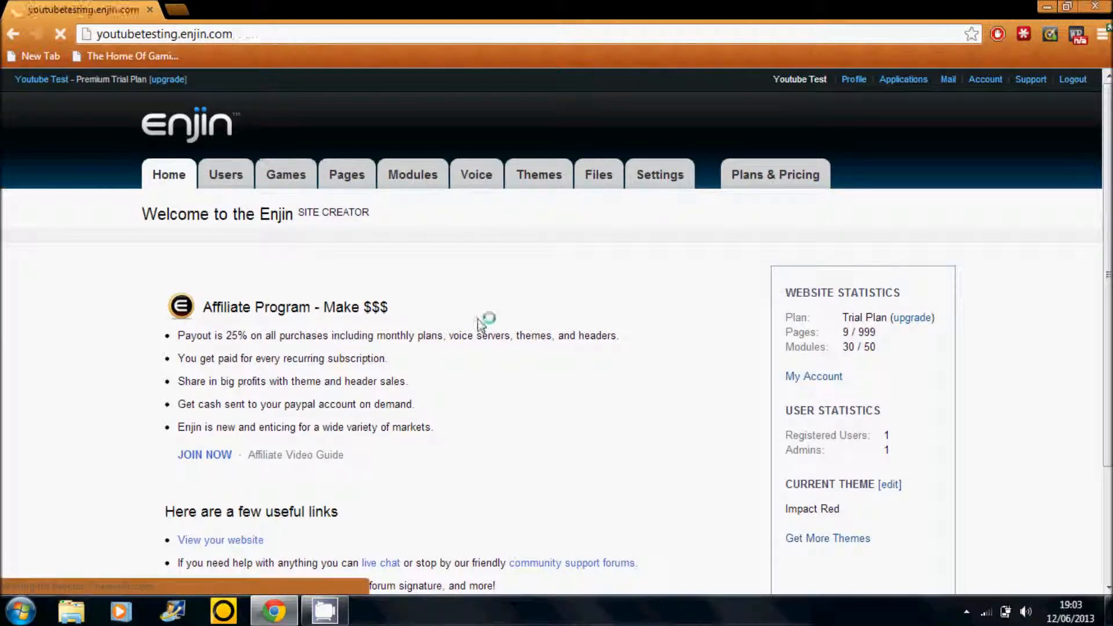